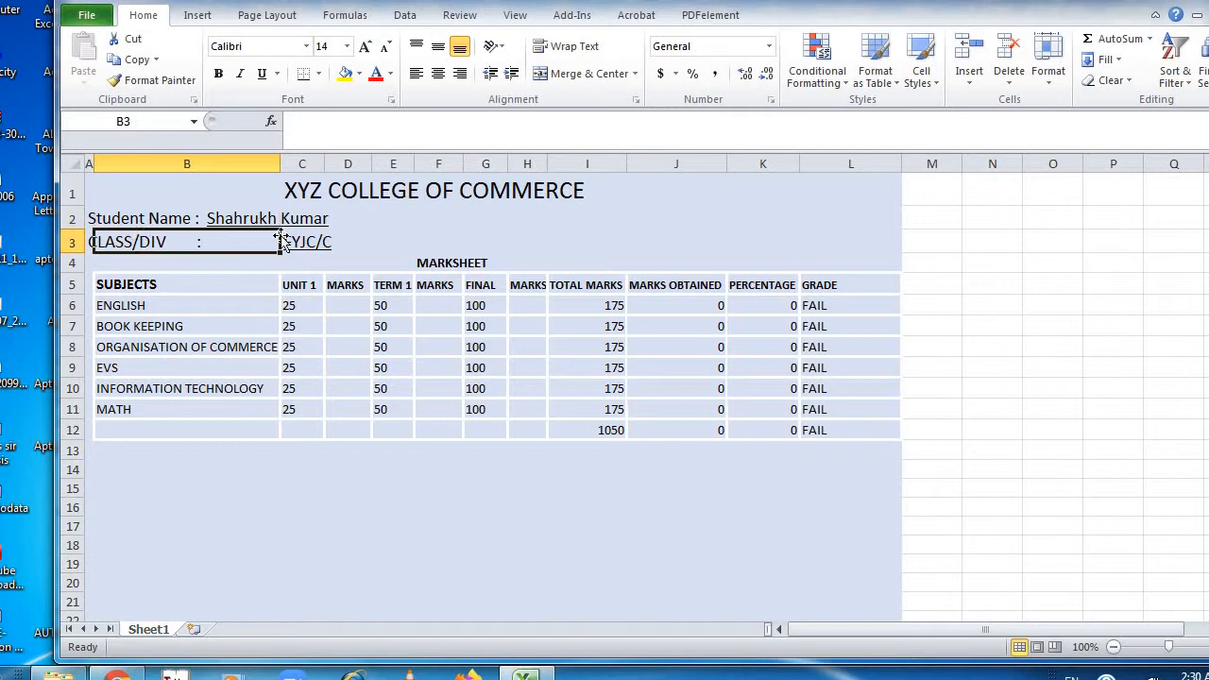
Step: Look over the class/division entry, the marksheet heading and the list of subjects from English to Math
click(293, 246)
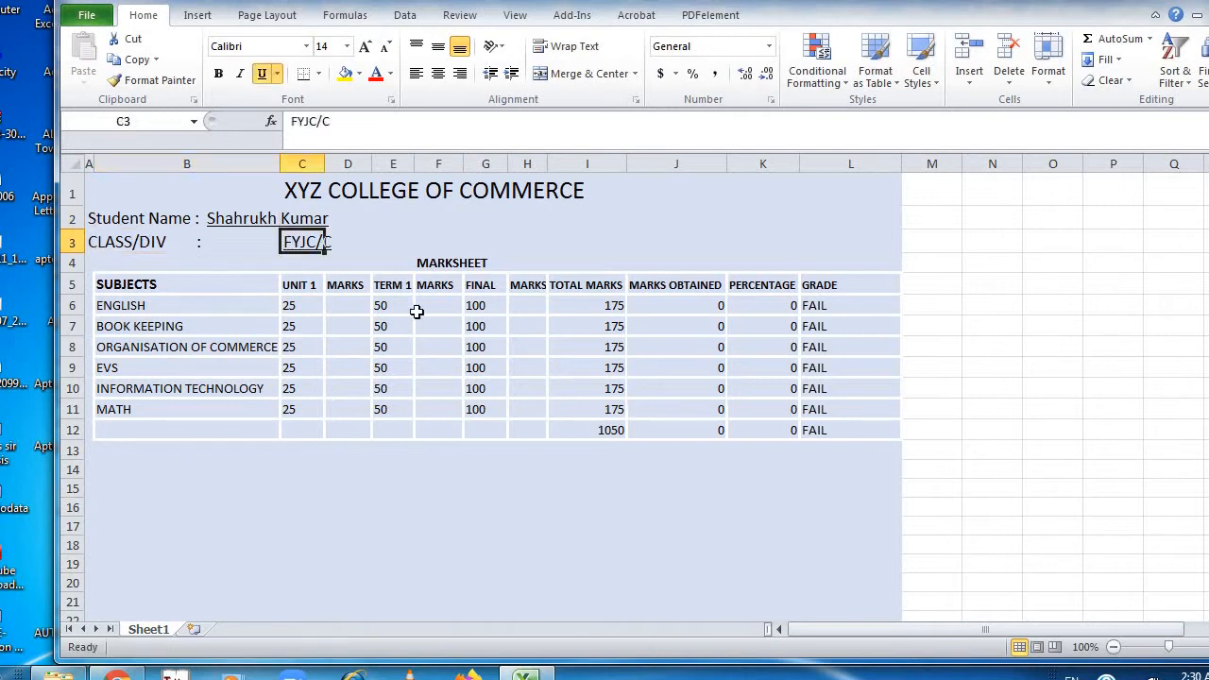
click(441, 264)
click(137, 277)
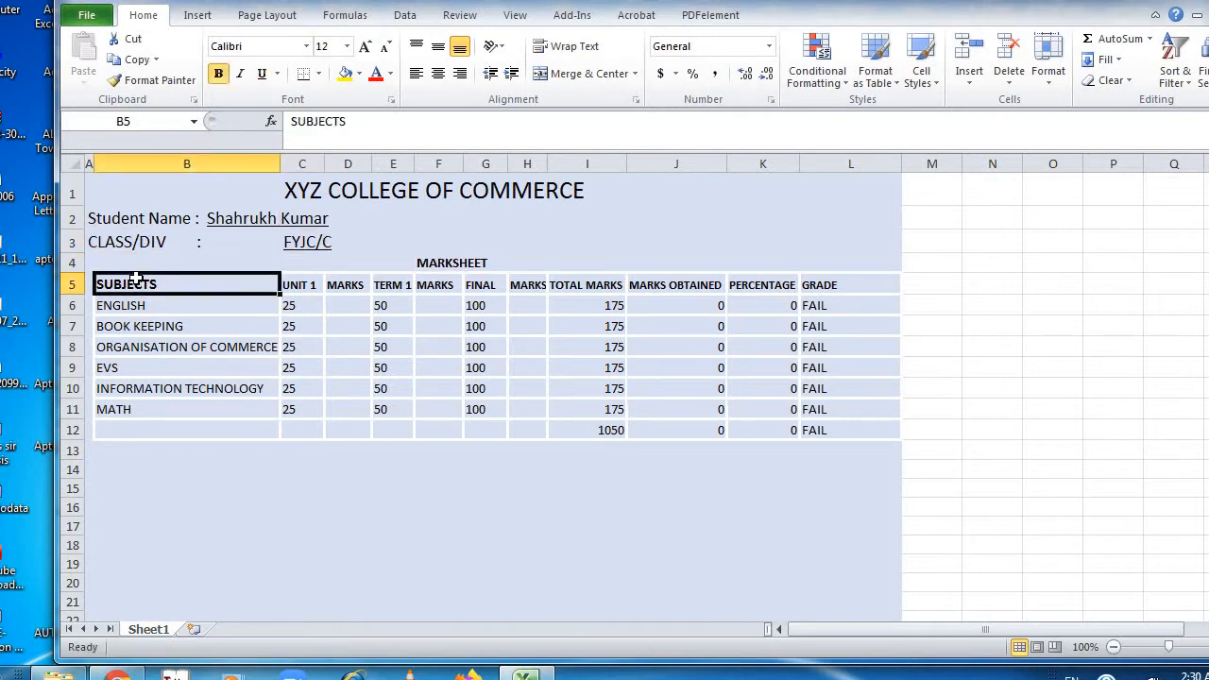
key(Down)
key(Down)
key(Down)
key(Down)
key(Down)
key(Down)
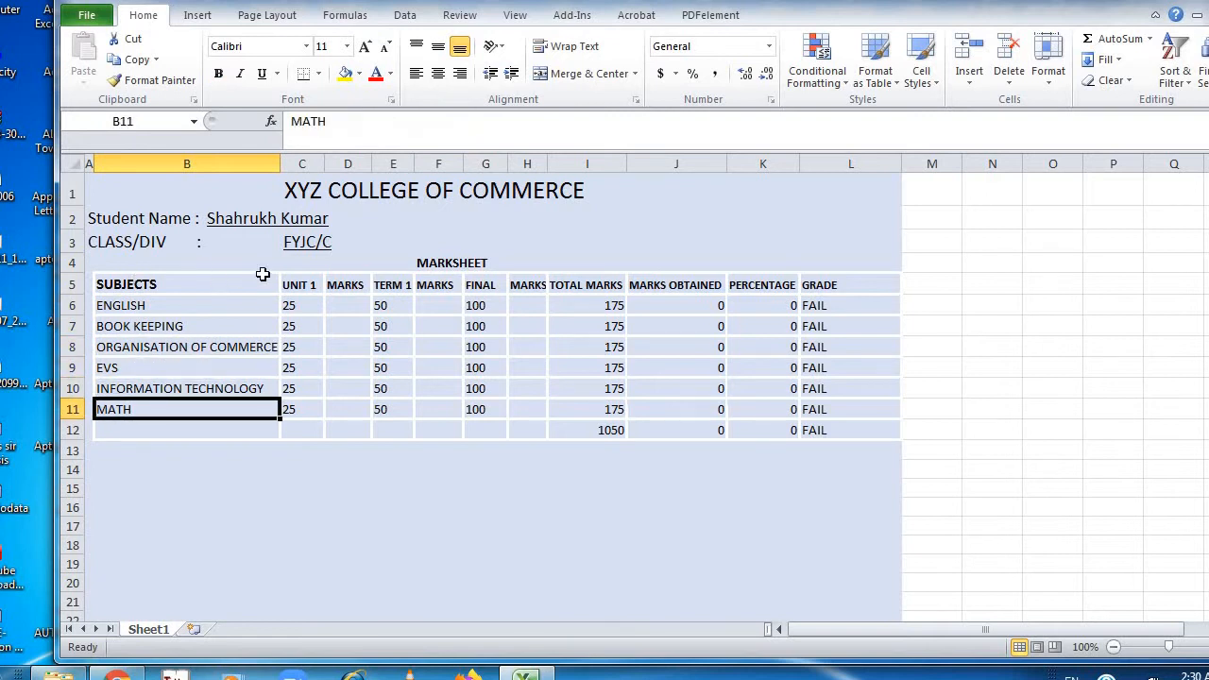
Step: Examine the maximum marks per subject in the UNIT 1, TERM 1 and FINAL columns
click(293, 284)
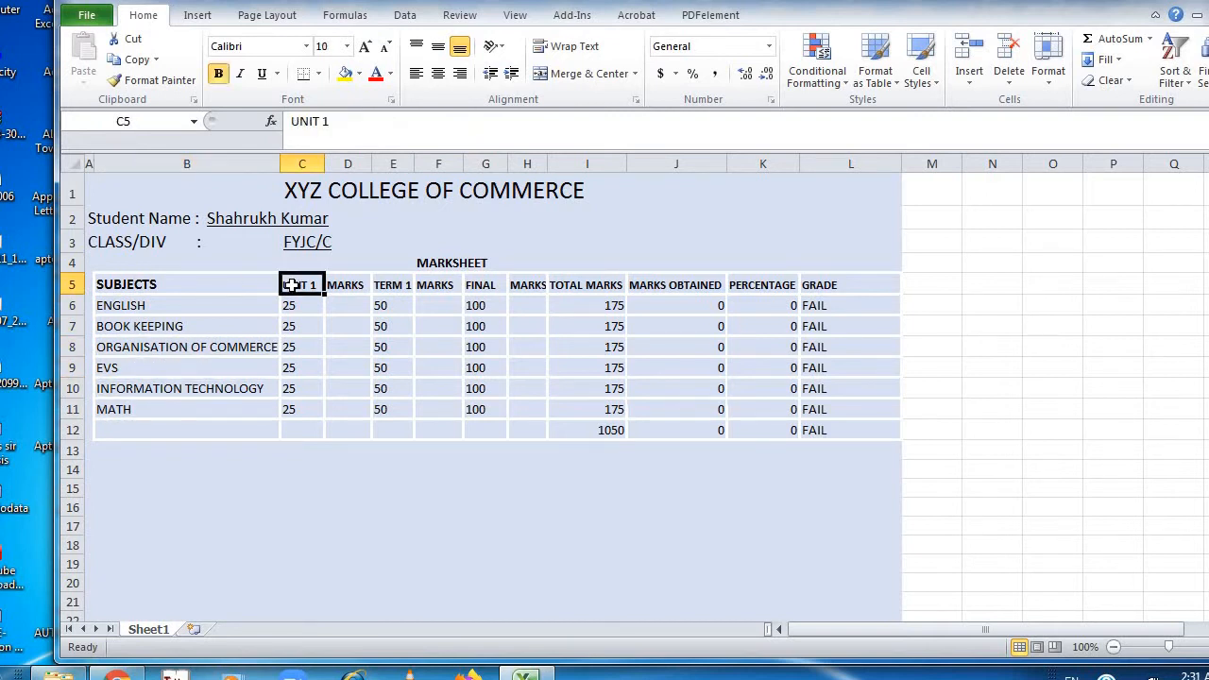
click(395, 285)
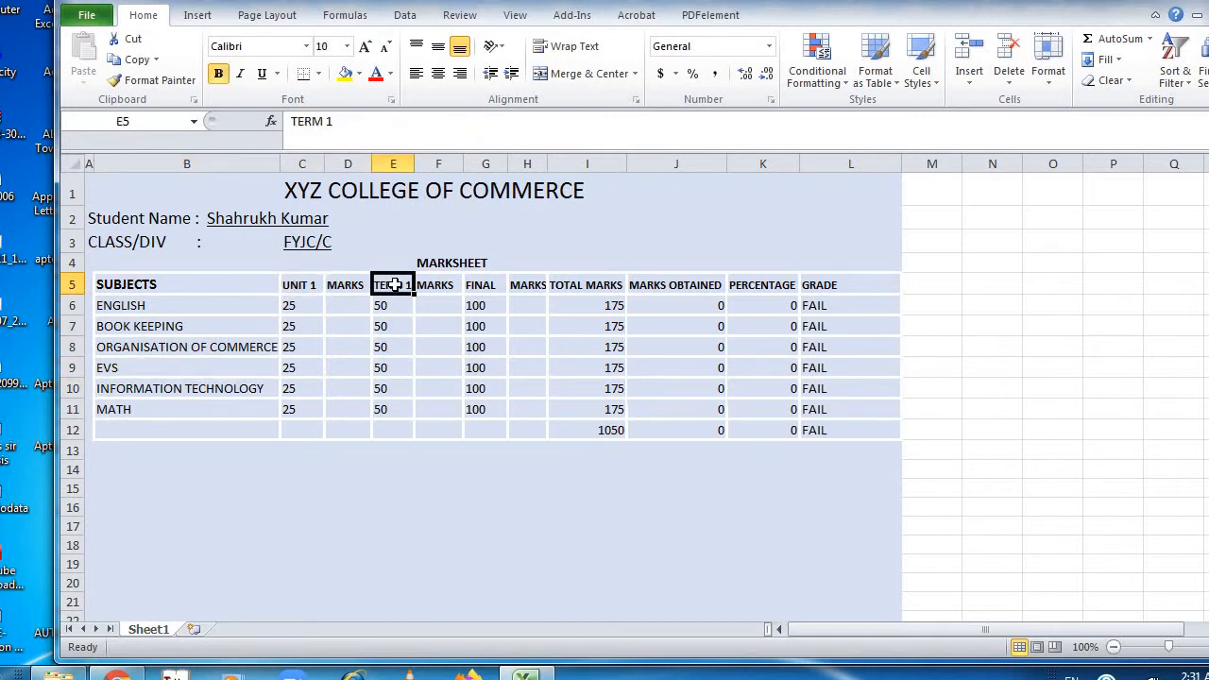
click(485, 284)
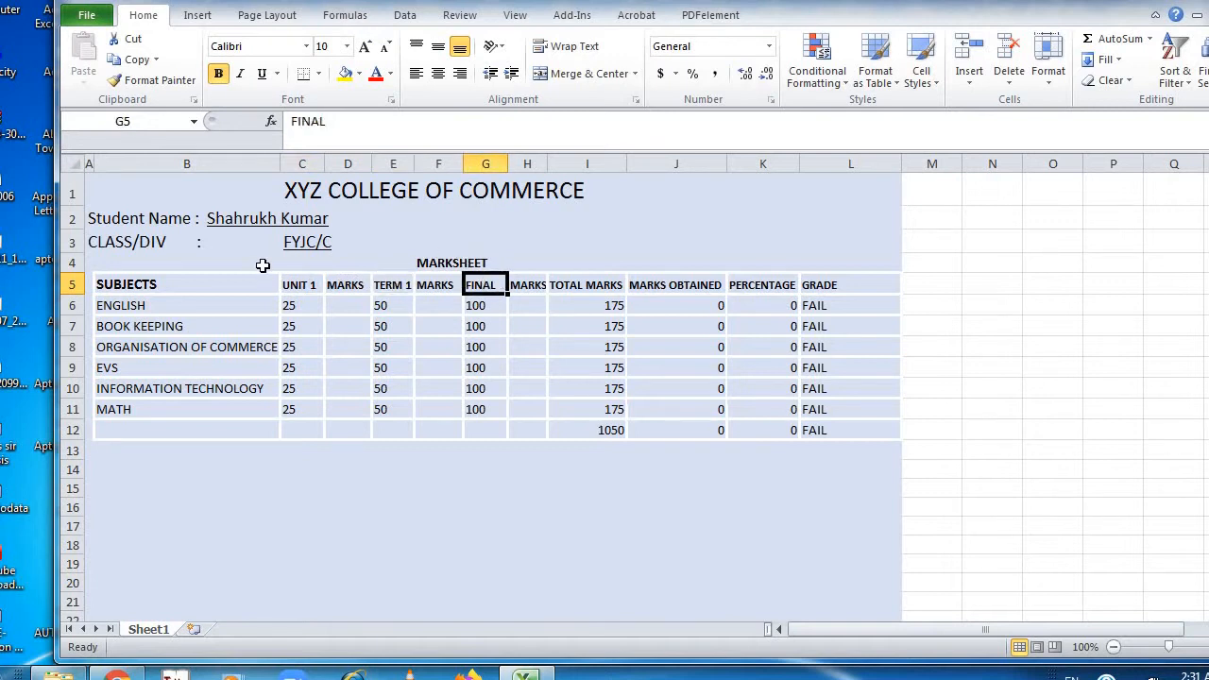
drag(293, 286, 295, 409)
click(387, 283)
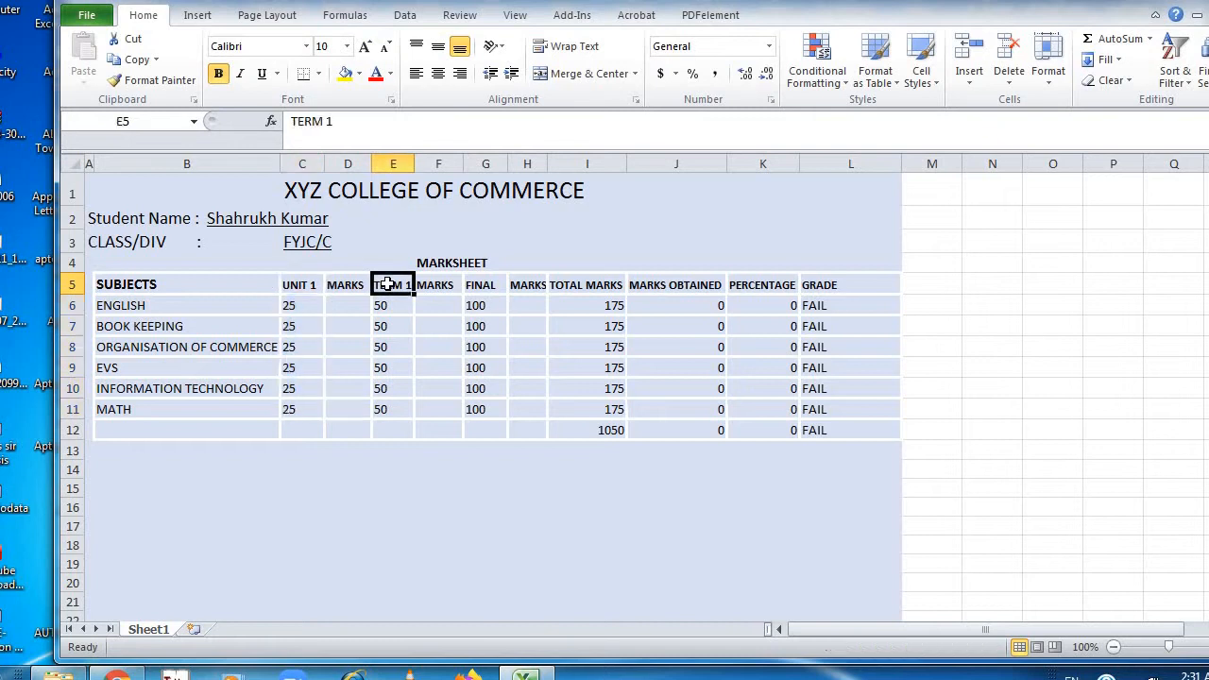
drag(387, 284, 387, 409)
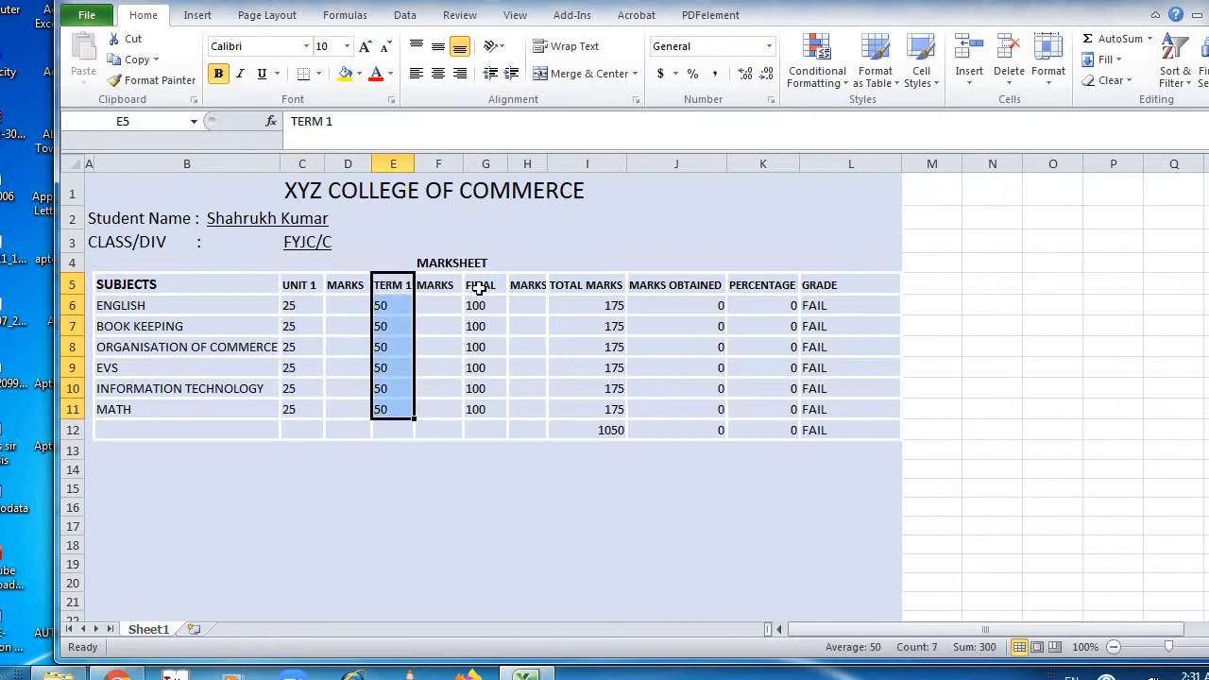
drag(479, 288, 482, 409)
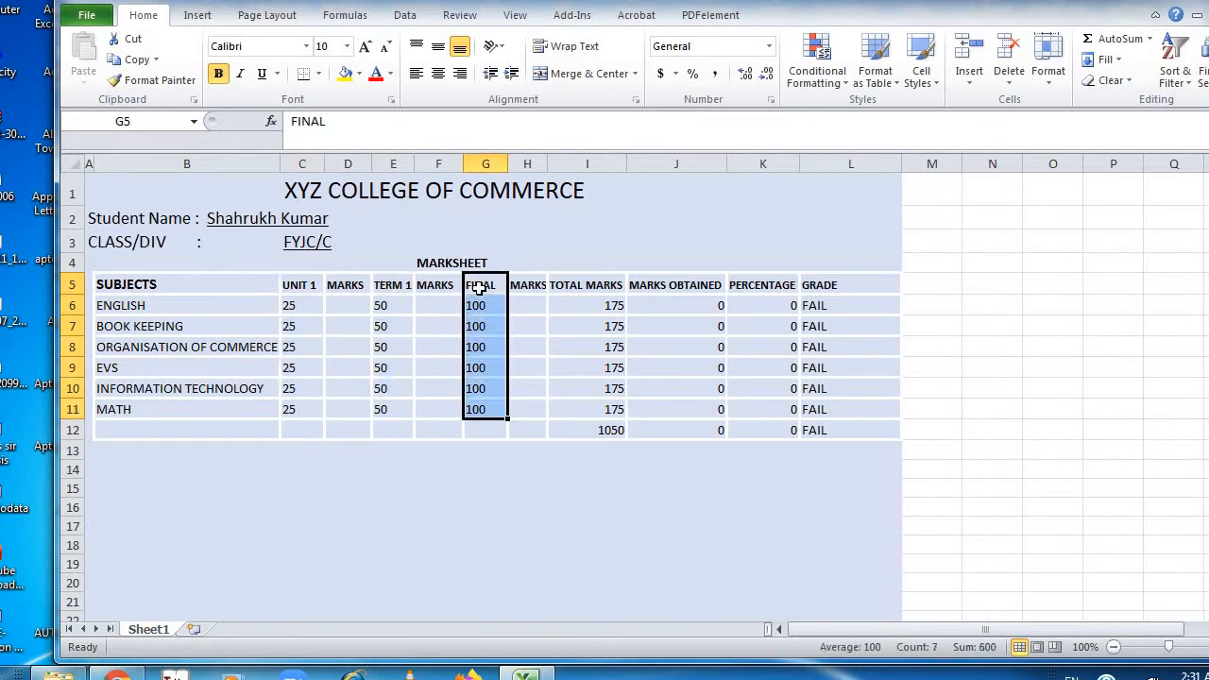
Step: Examine the TOTAL MARKS, MARKS OBTAINED and PERCENTAGE columns, including the overall percentage formula in K12
click(602, 290)
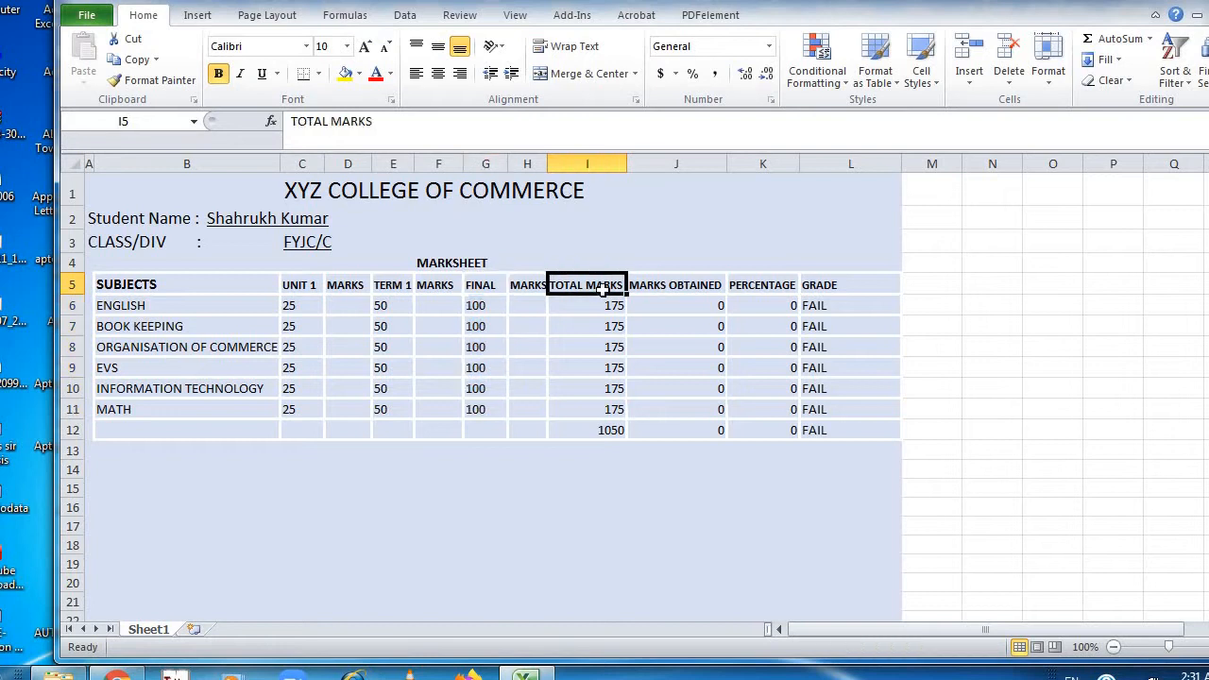
drag(602, 291, 602, 409)
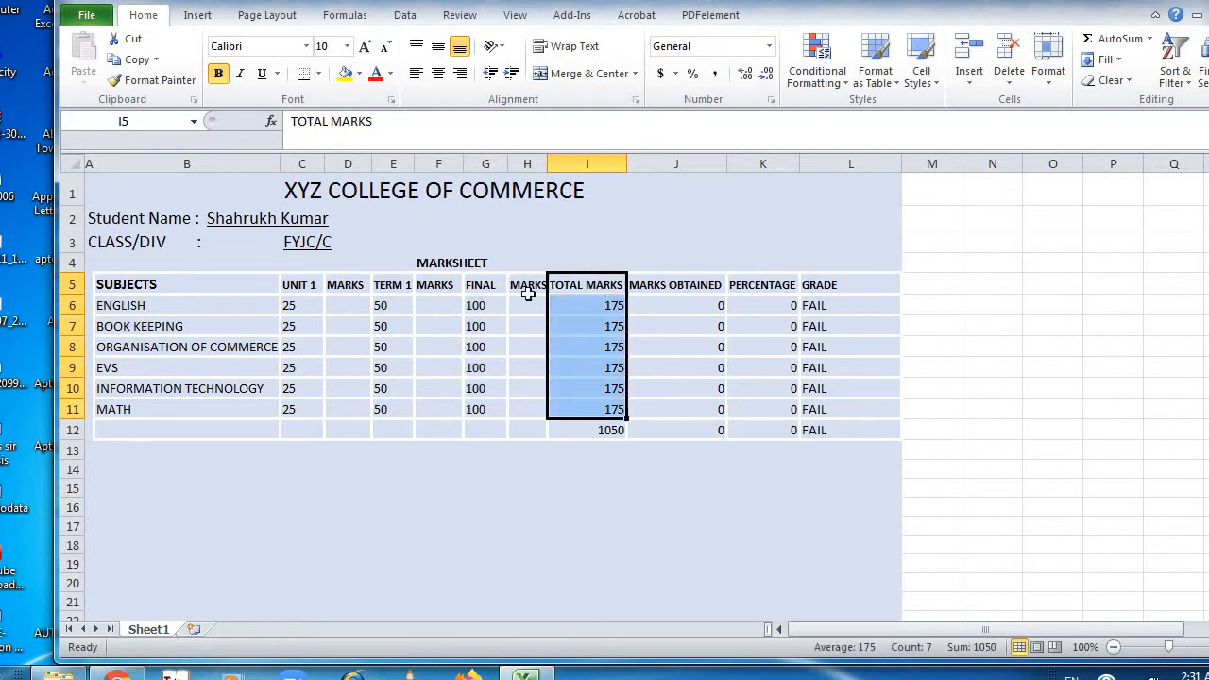
drag(668, 283, 672, 408)
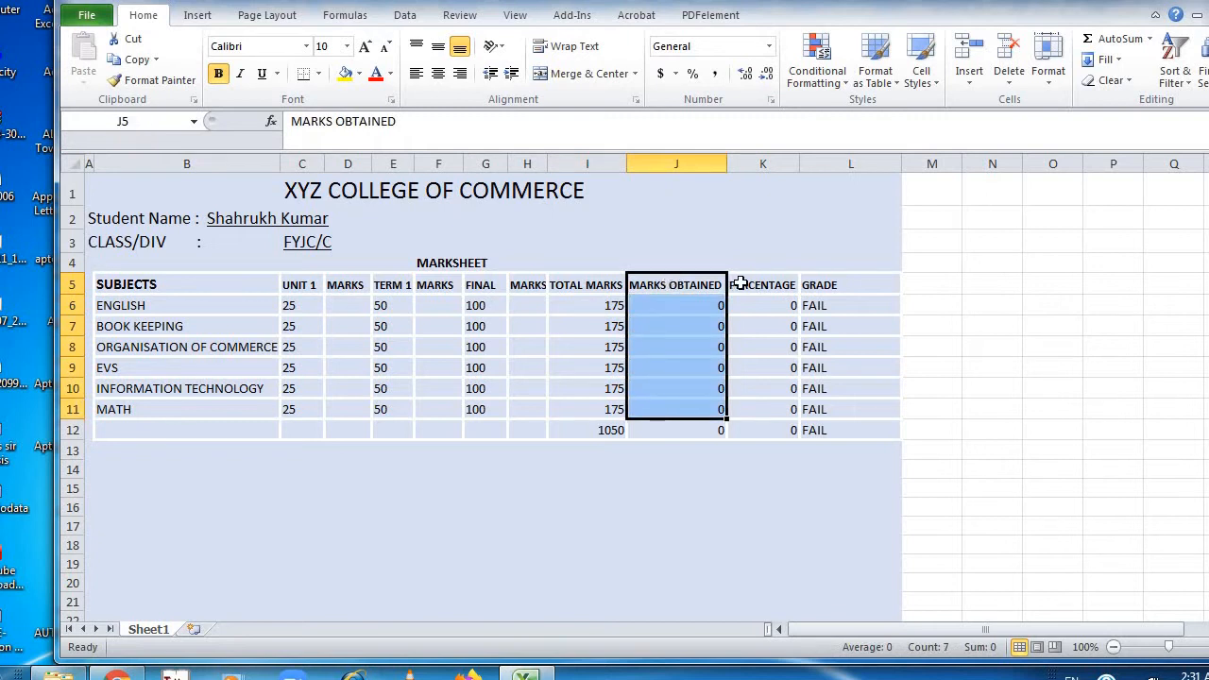
drag(739, 284, 754, 407)
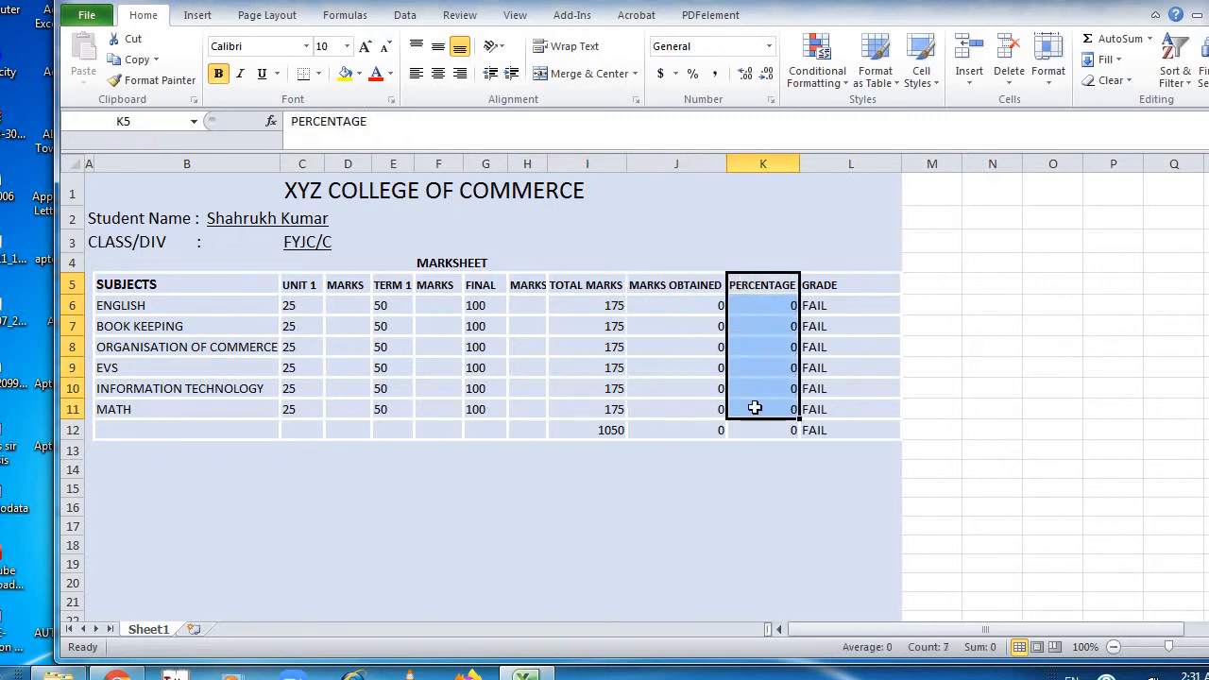
click(768, 429)
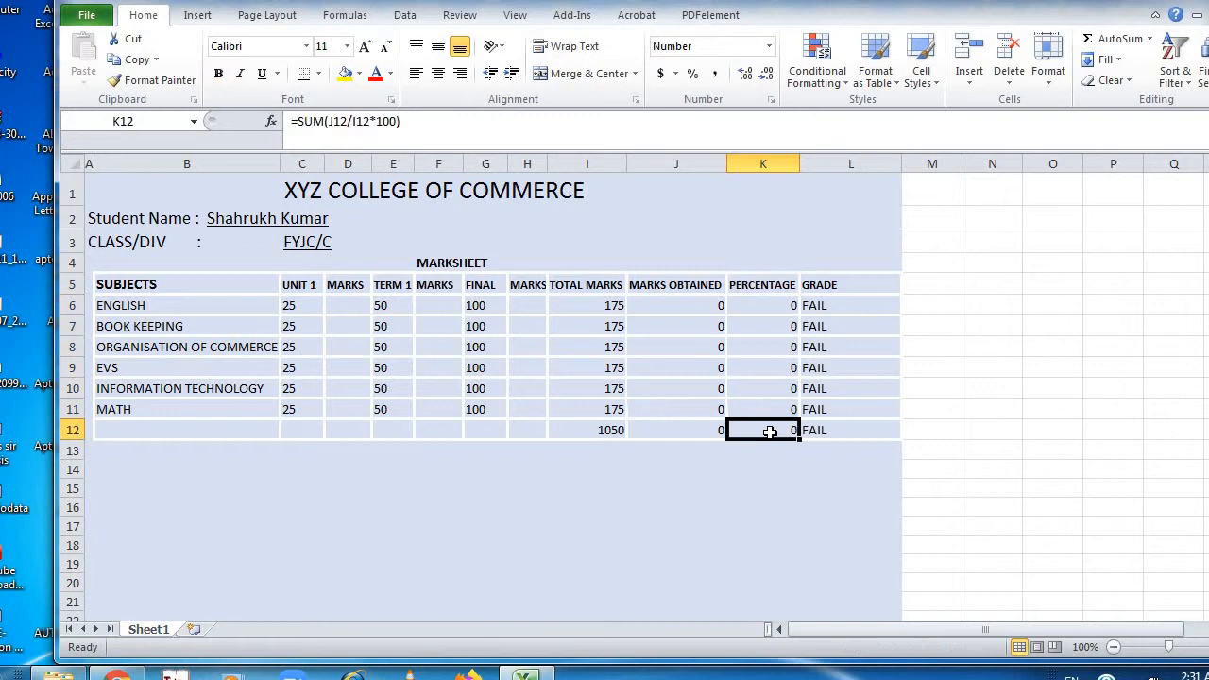
Step: Examine the GRADE column for the six subjects, starting with the IF formula in L6
shift+click(829, 301)
click(829, 300)
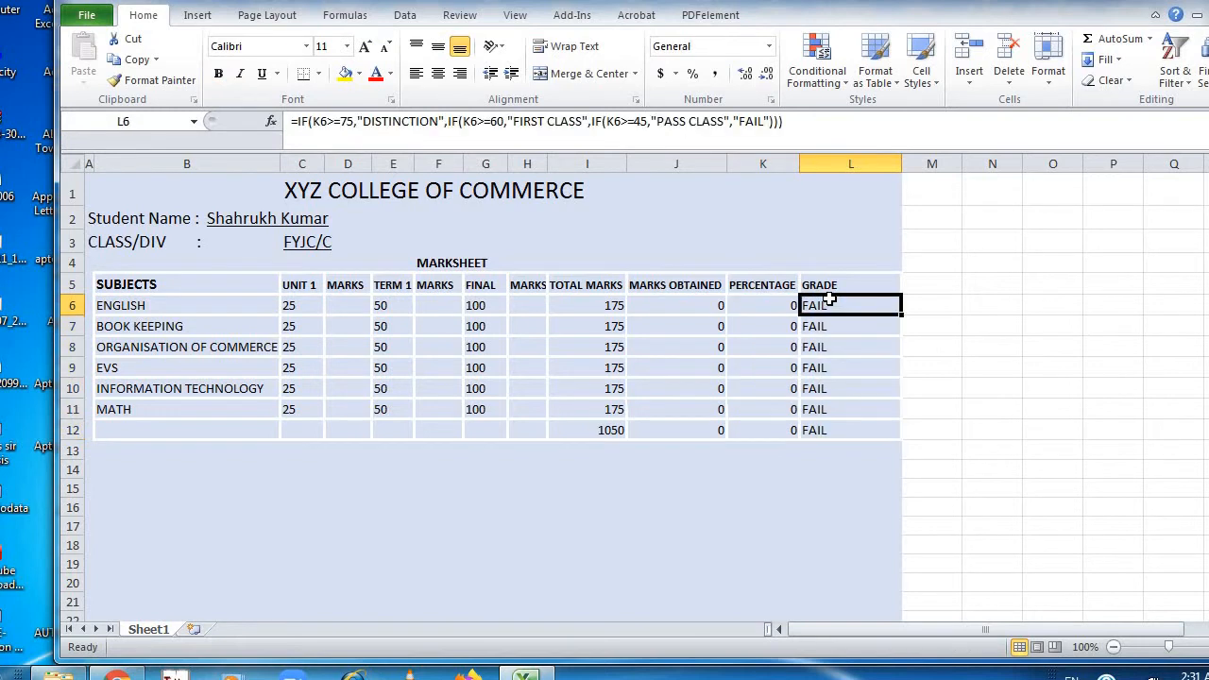
key(shift+Down)
key(shift+Down)
key(shift+Down)
key(shift+Down)
key(shift+Down)
key(shift+Down)
key(shift+Up)
key(shift+Up)
key(shift+Down)
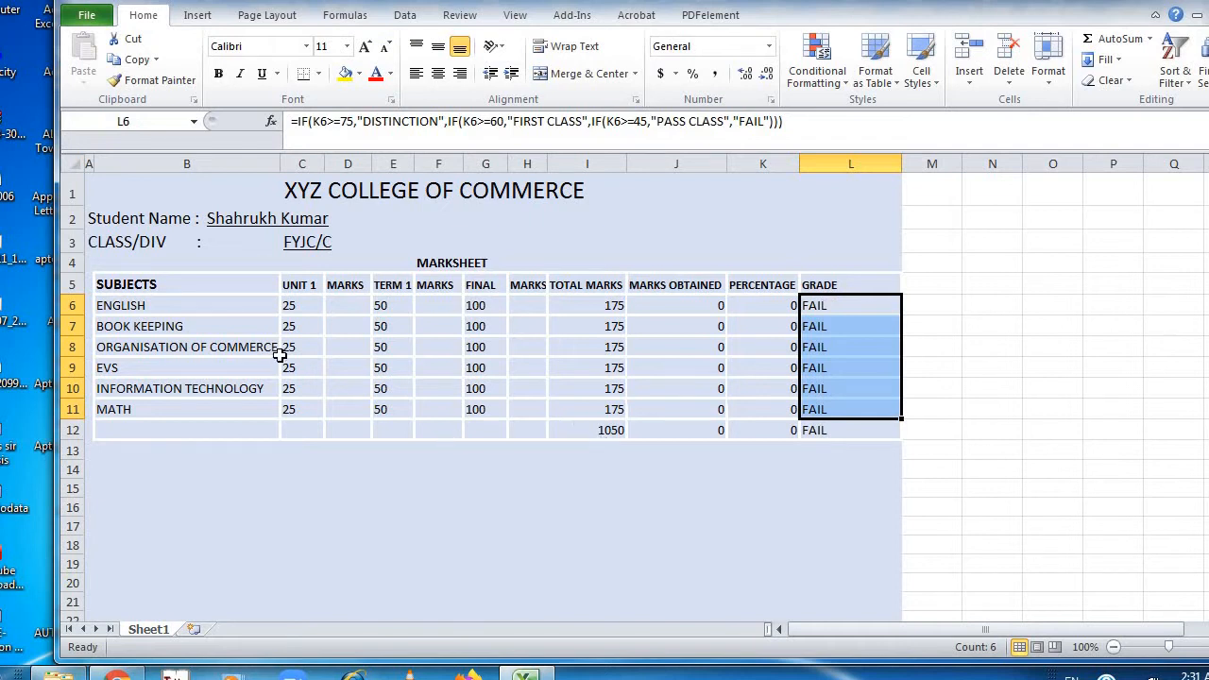
Step: Enter the Unit 1 marks 20 for English, 20 for Book Keeping and 24 for Organisation of Commerce
click(346, 306)
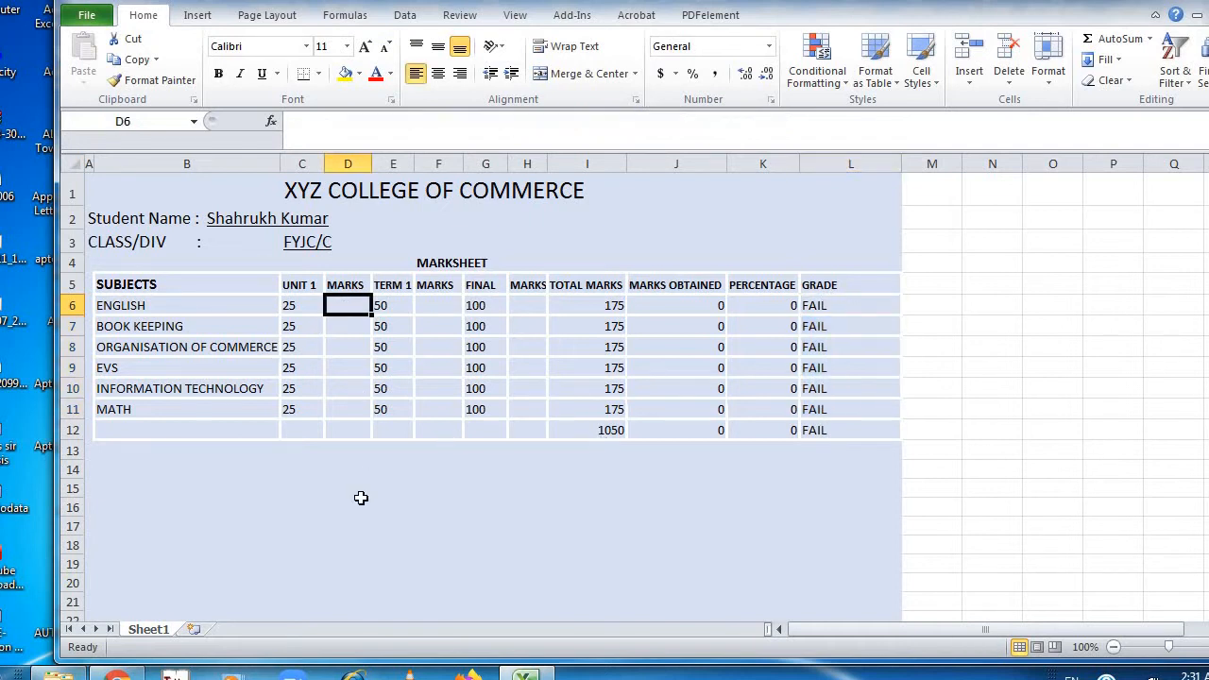
text(20)
key(Return)
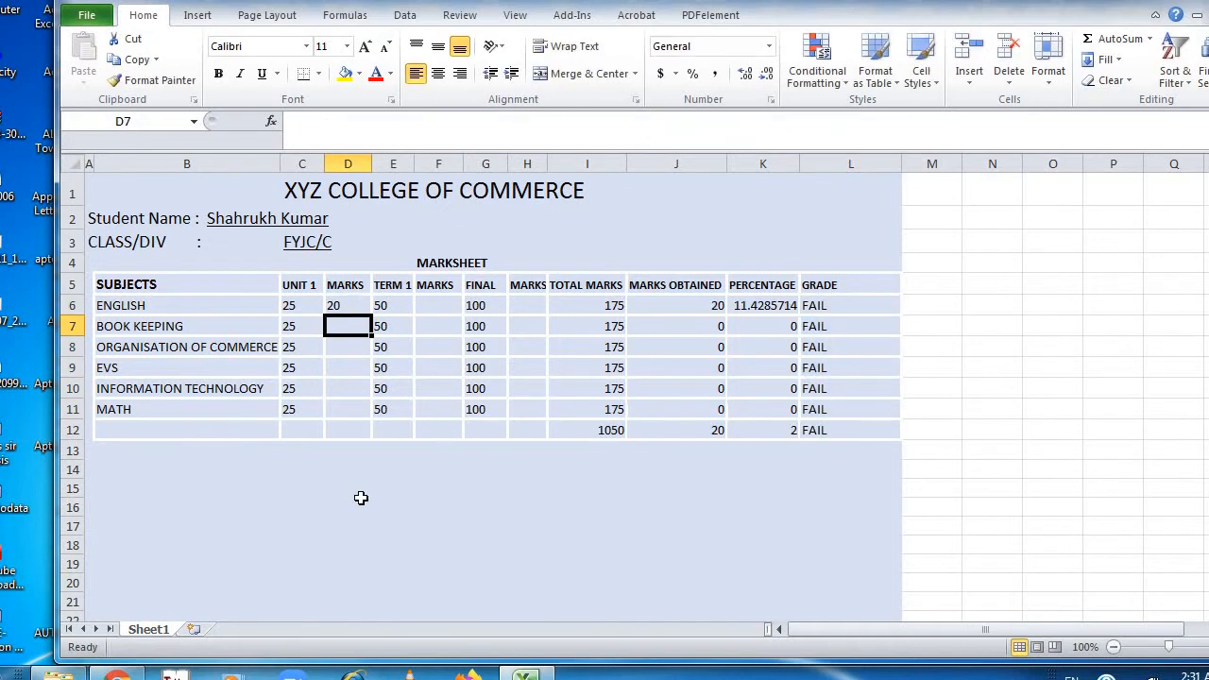
text(20)
key(Return)
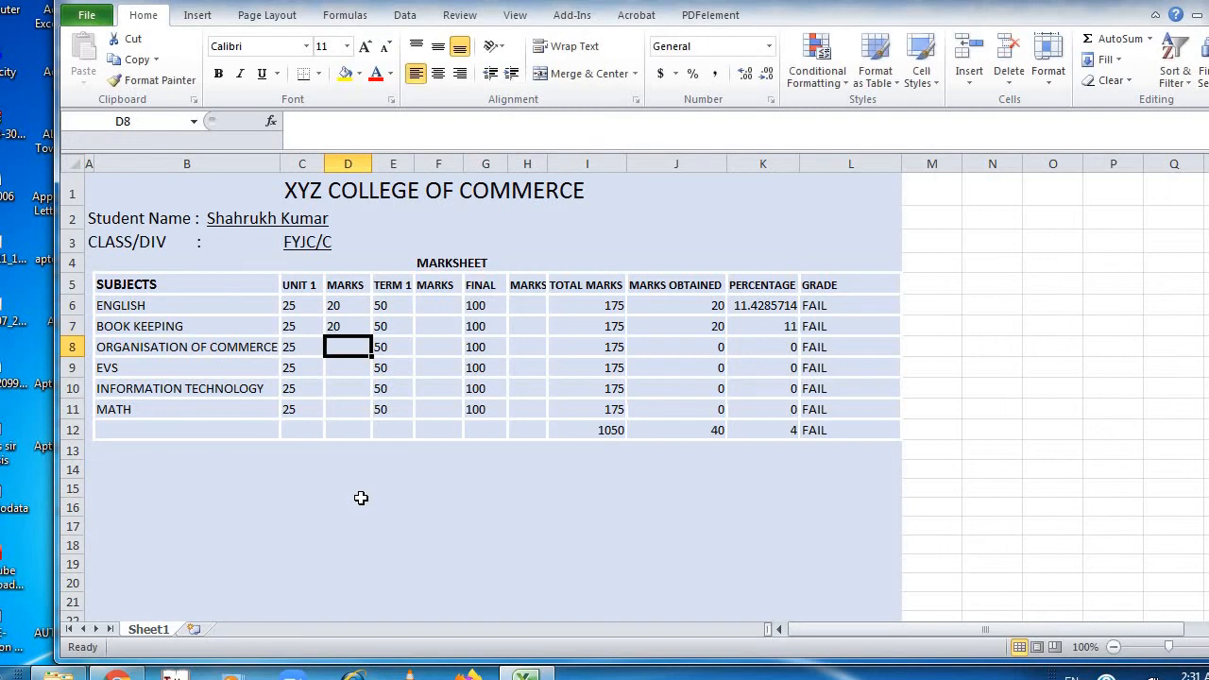
text(24)
key(Return)
Step: Enter the Unit 1 marks 18 for EVS, 16 for Information Technology and 20 for Math
text(18)
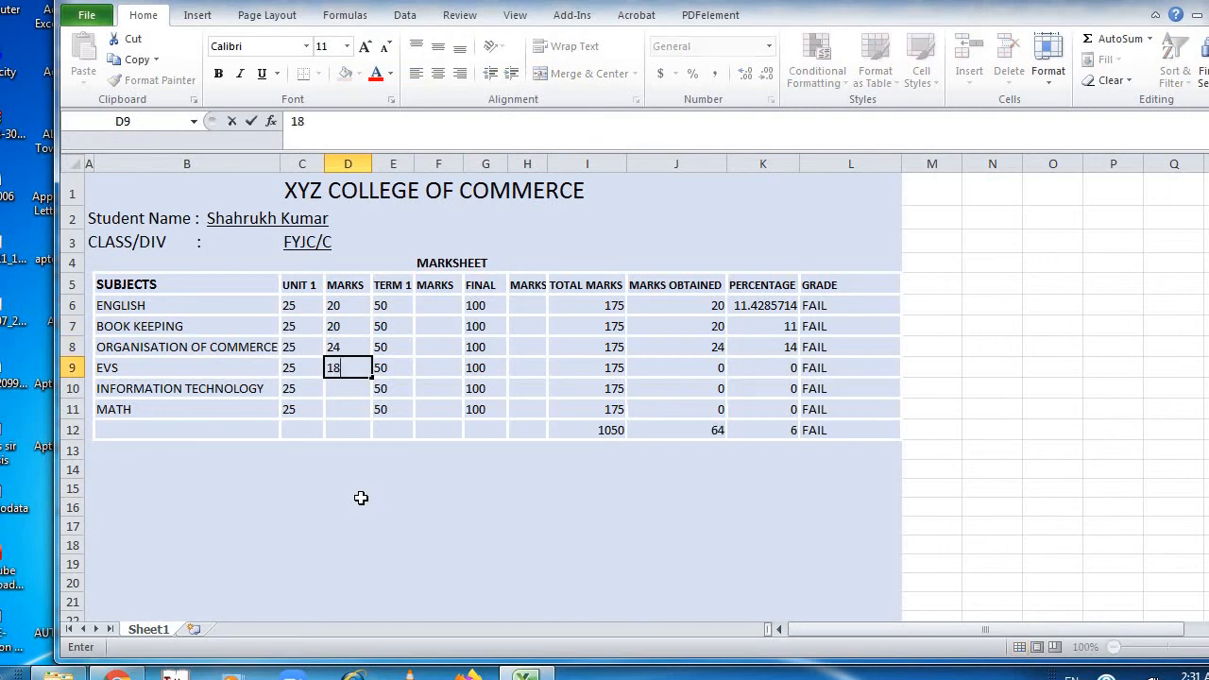
key(Return)
text(16)
key(Return)
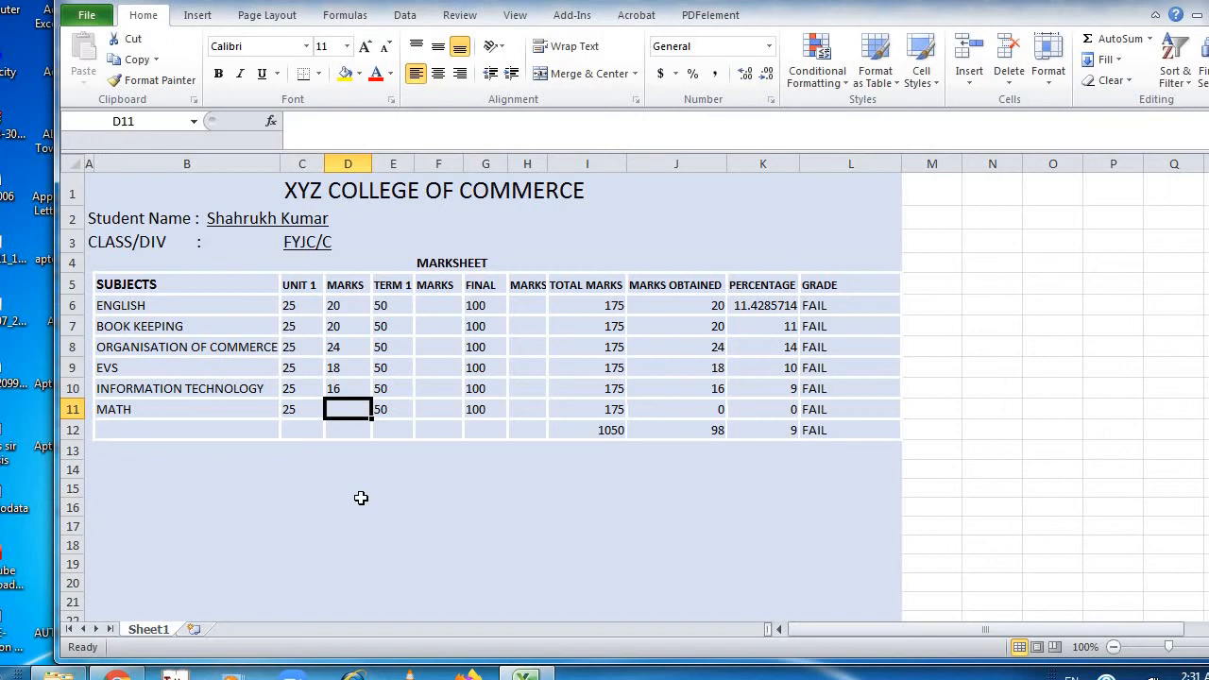
text(20)
key(Tab)
Step: Enter the Term 1 marks 40 for English, 48 for Book Keeping and 36 for Organisation of Commerce
key(Up)
key(Up)
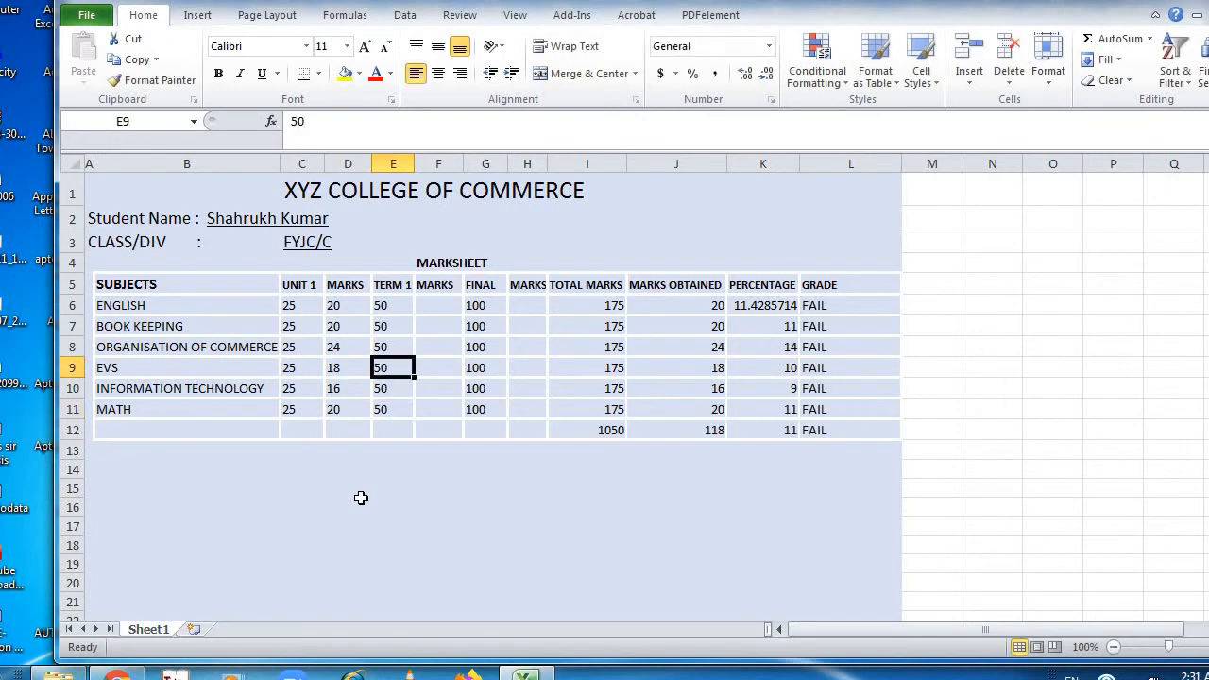
key(Up)
key(Up)
key(Up)
key(Right)
text(40)
key(Return)
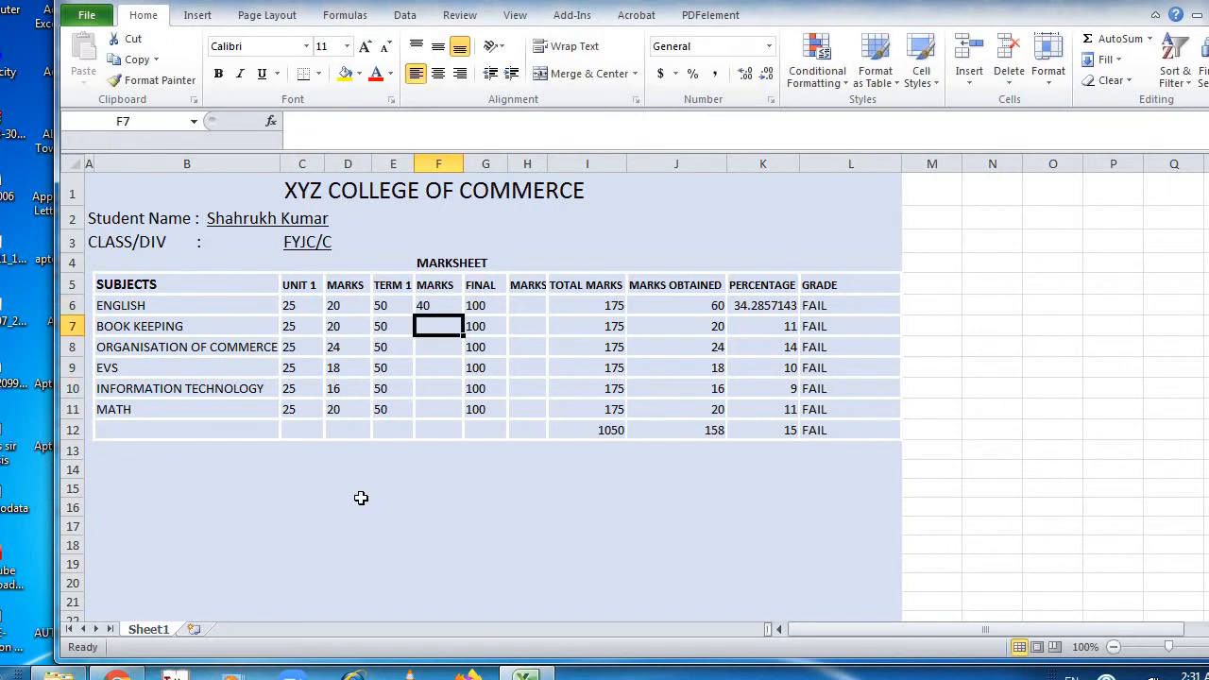
text(48)
key(Return)
text(36)
key(Return)
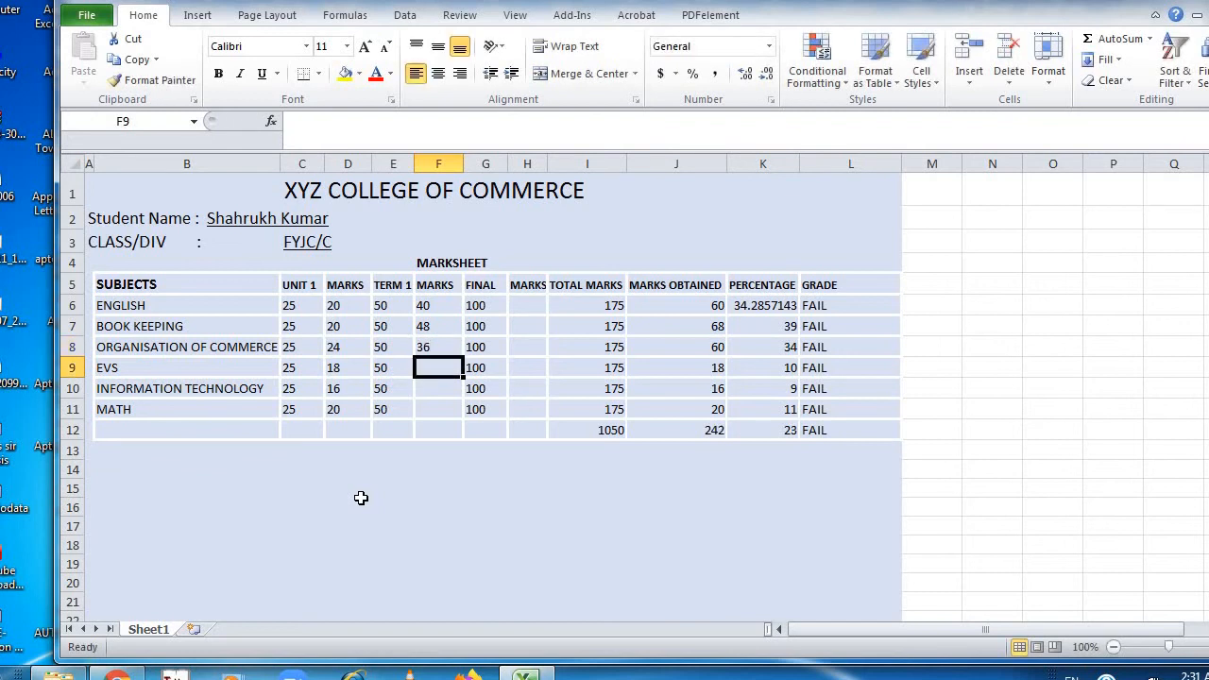
Step: Enter the Term 1 marks 48 for EVS, 35 for Information Technology and 36 for Math
text(48)
key(Return)
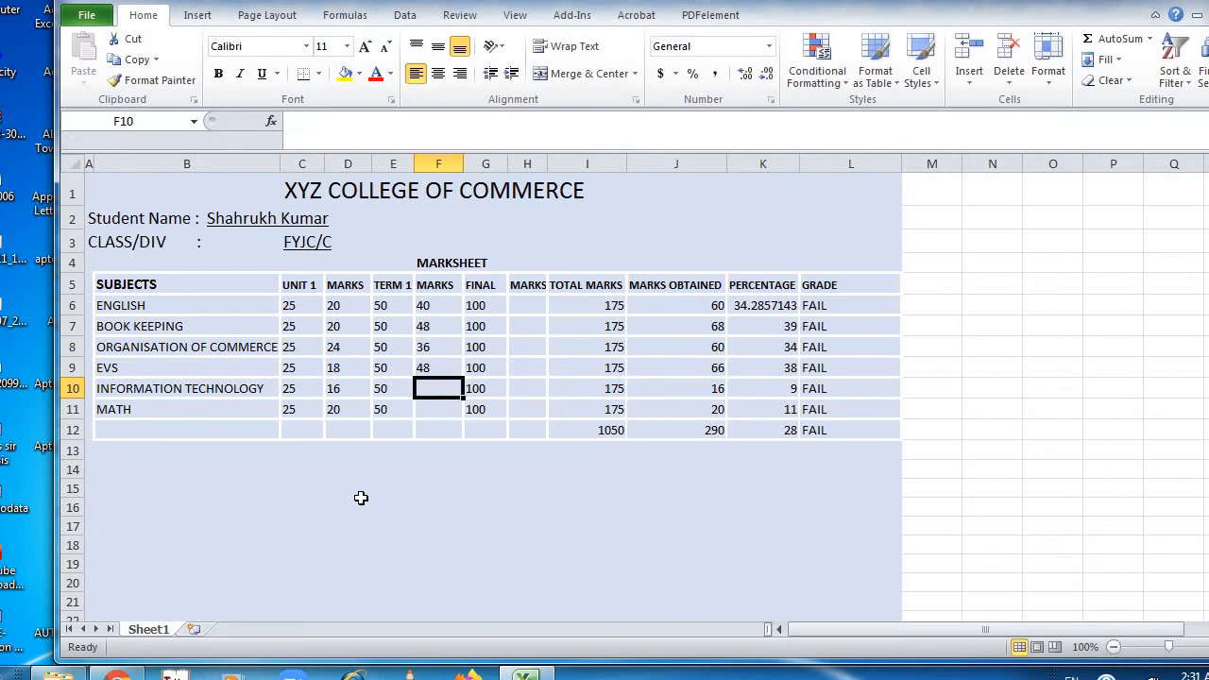
text(35)
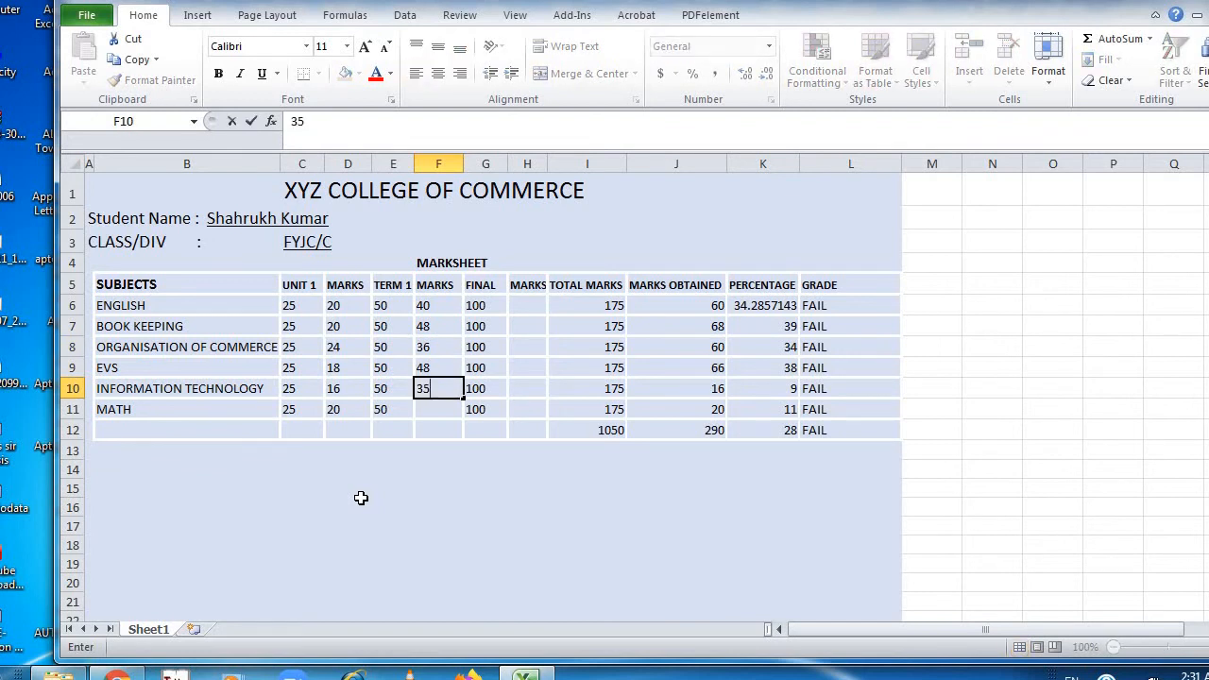
key(Return)
text(36)
key(Return)
Step: Enter the Final marks 80 for English, 90 for Book Keeping and 95 for Organisation of Commerce
key(Up)
key(Up)
key(Up)
key(Up)
key(Up)
key(Up)
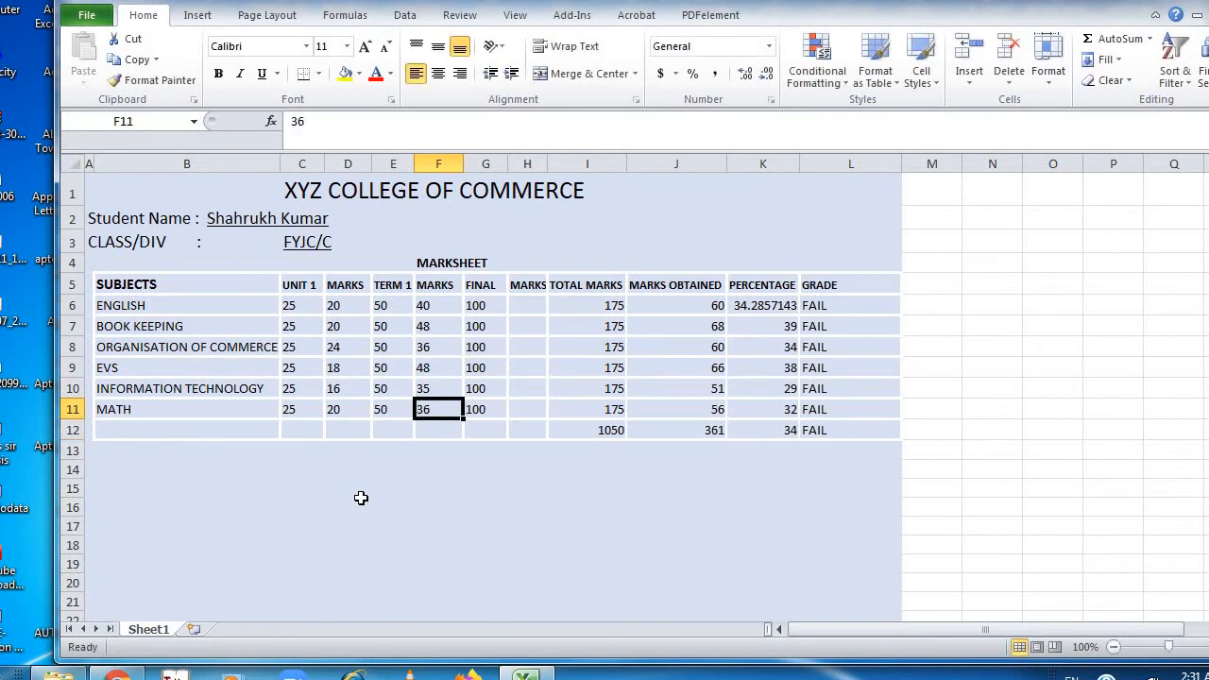
key(Right)
key(Right)
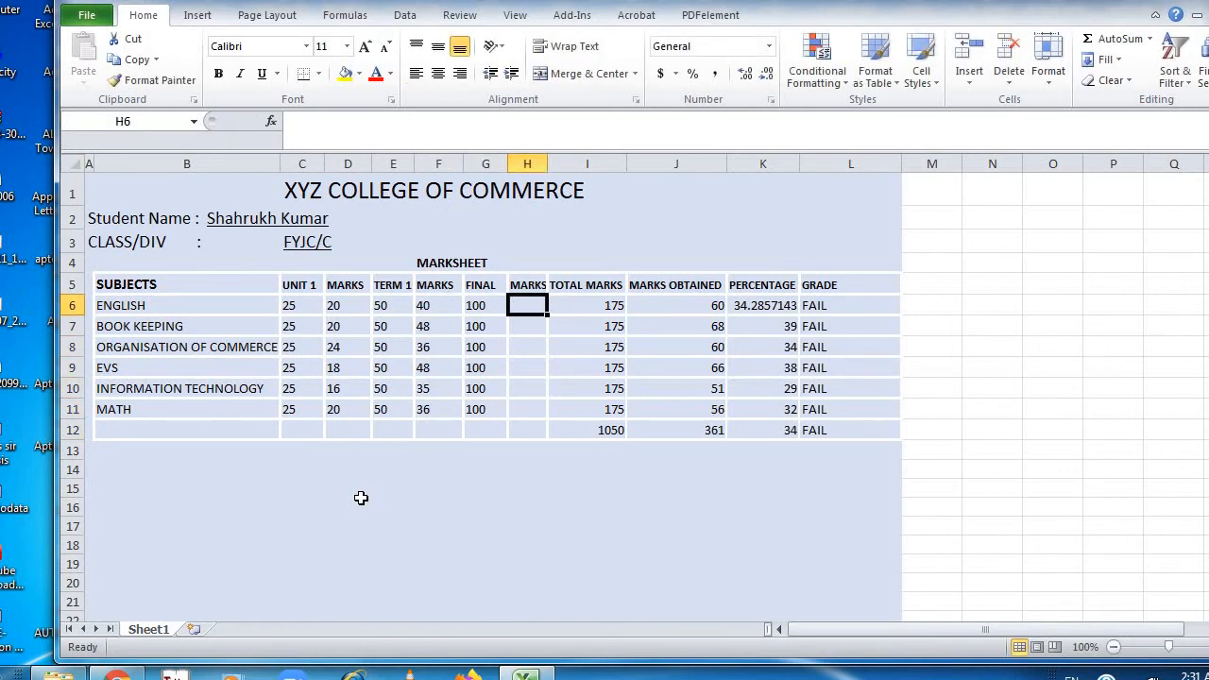
text(80)
key(Return)
text(9)
key(Return)
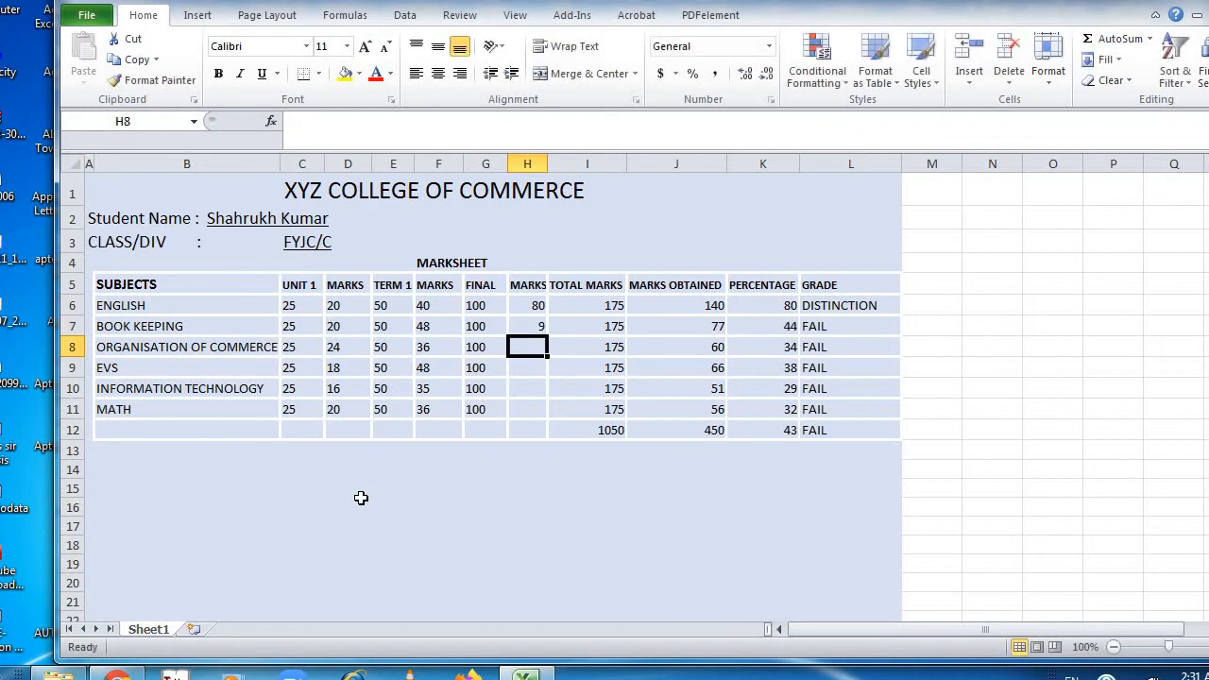
key(Up)
text(9)
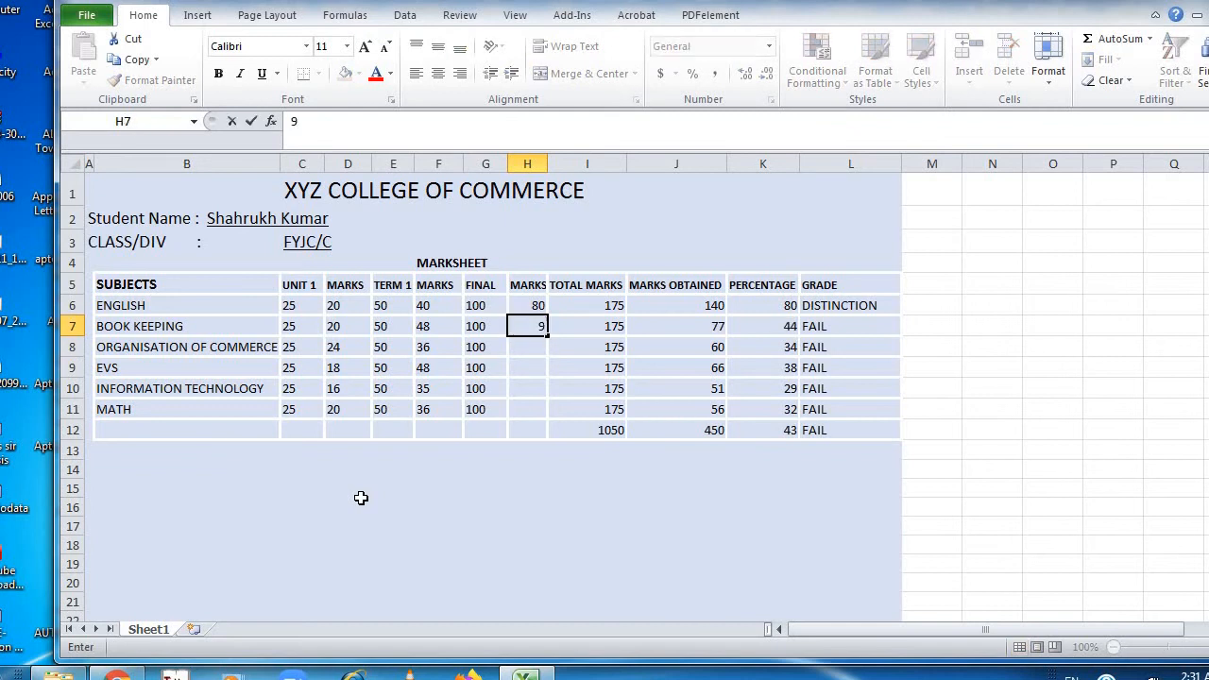
text(0)
key(Return)
text(95)
key(Return)
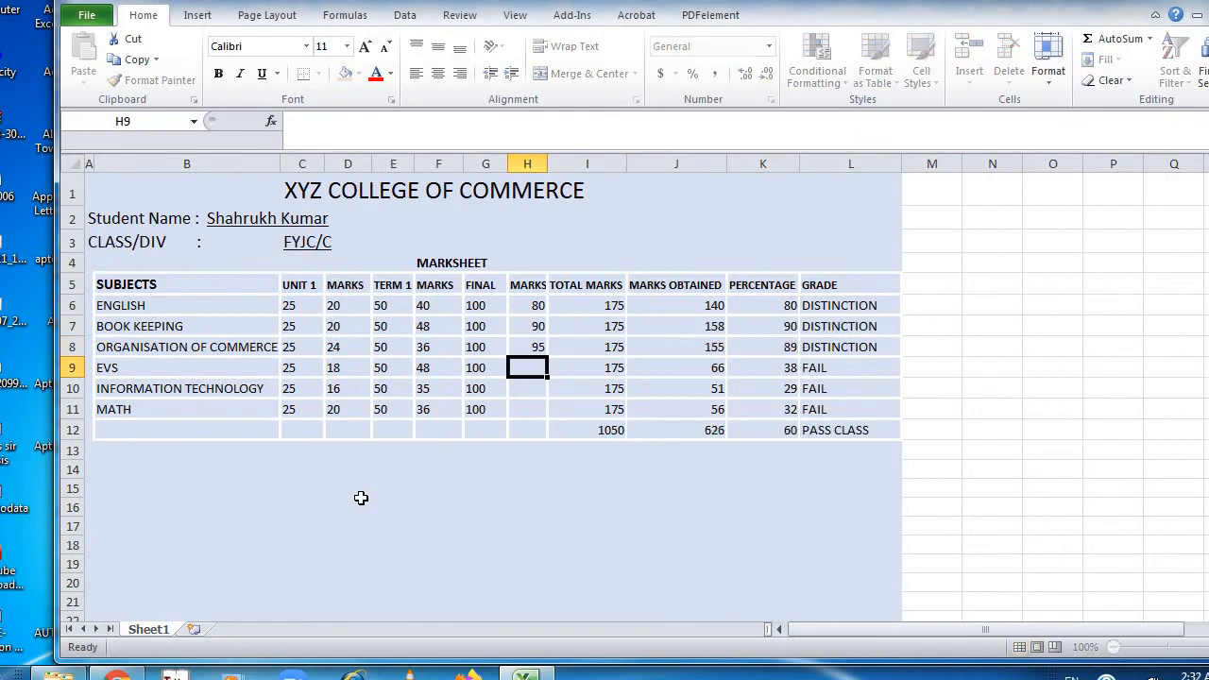
Step: Enter the Final marks 85 for EVS, 66 for Information Technology and 87 for Math
text(85)
key(Return)
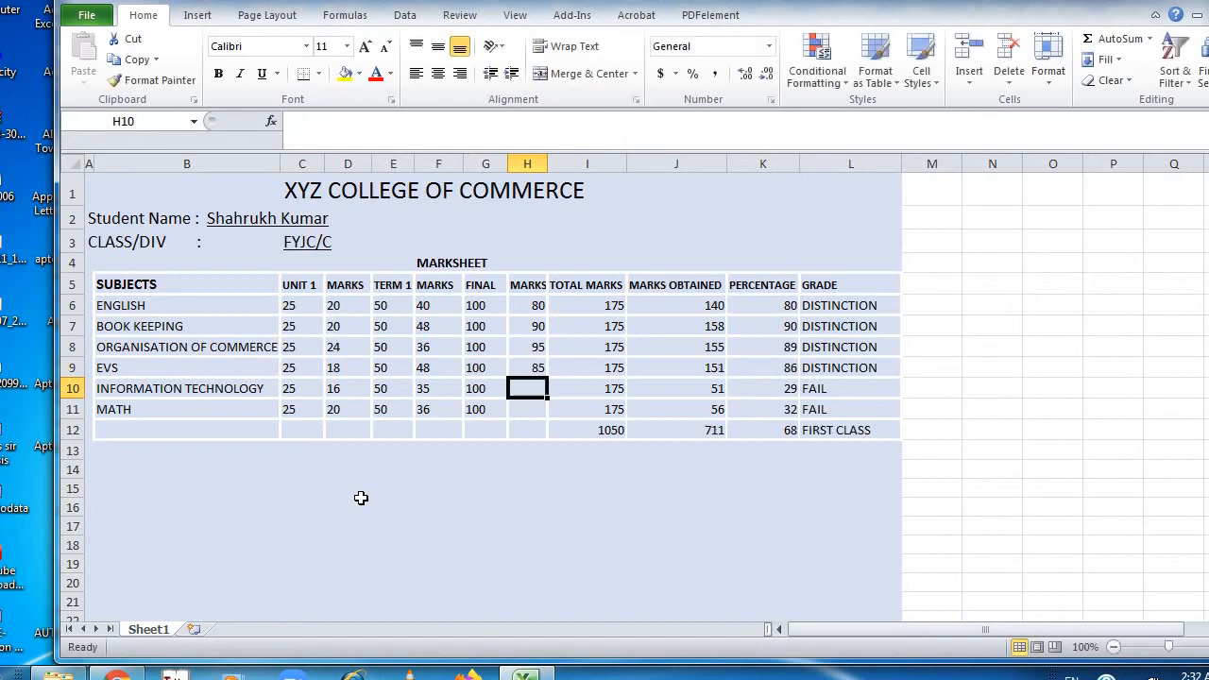
text(66)
key(Return)
text(87)
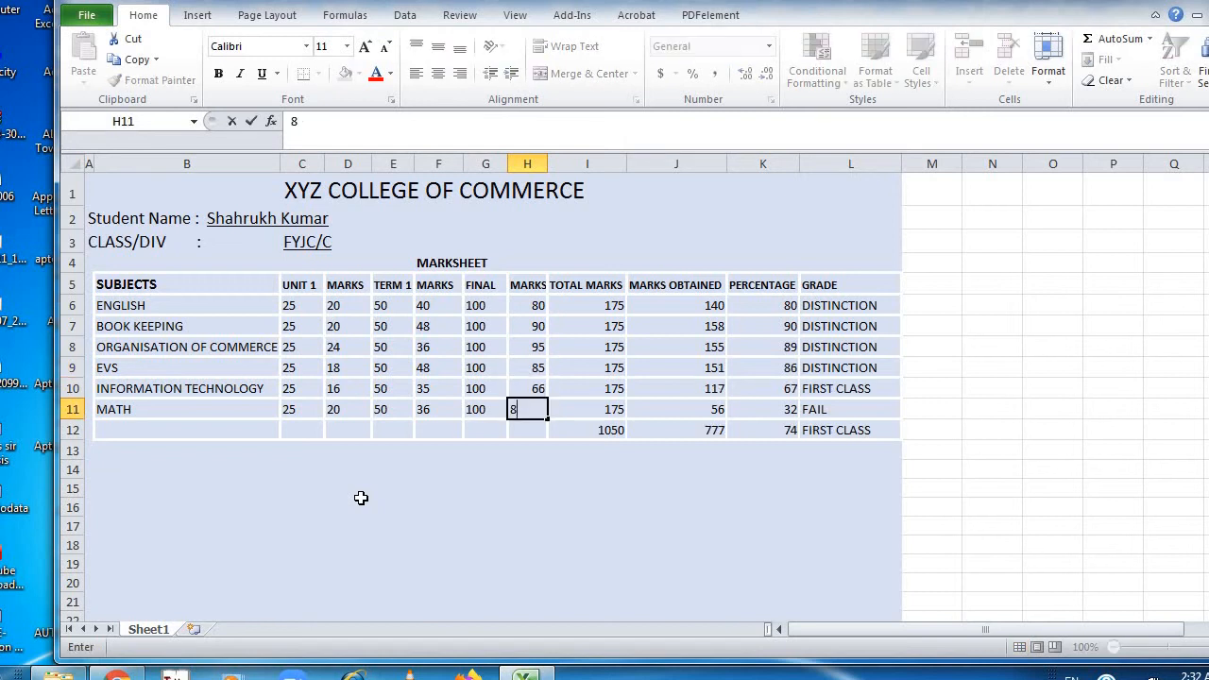
key(Return)
Step: Examine the formula that calculates the marks obtained for English in J6
key(Up)
key(Up)
key(Up)
key(Up)
key(Up)
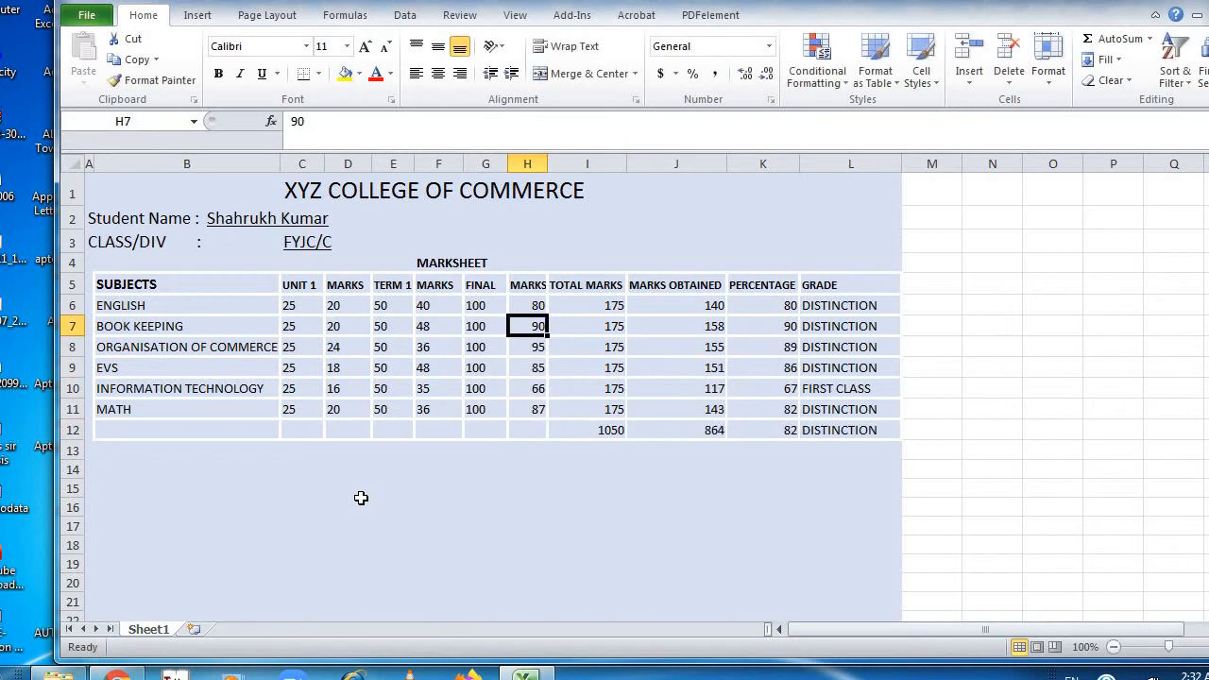
key(Up)
key(Right)
key(Right)
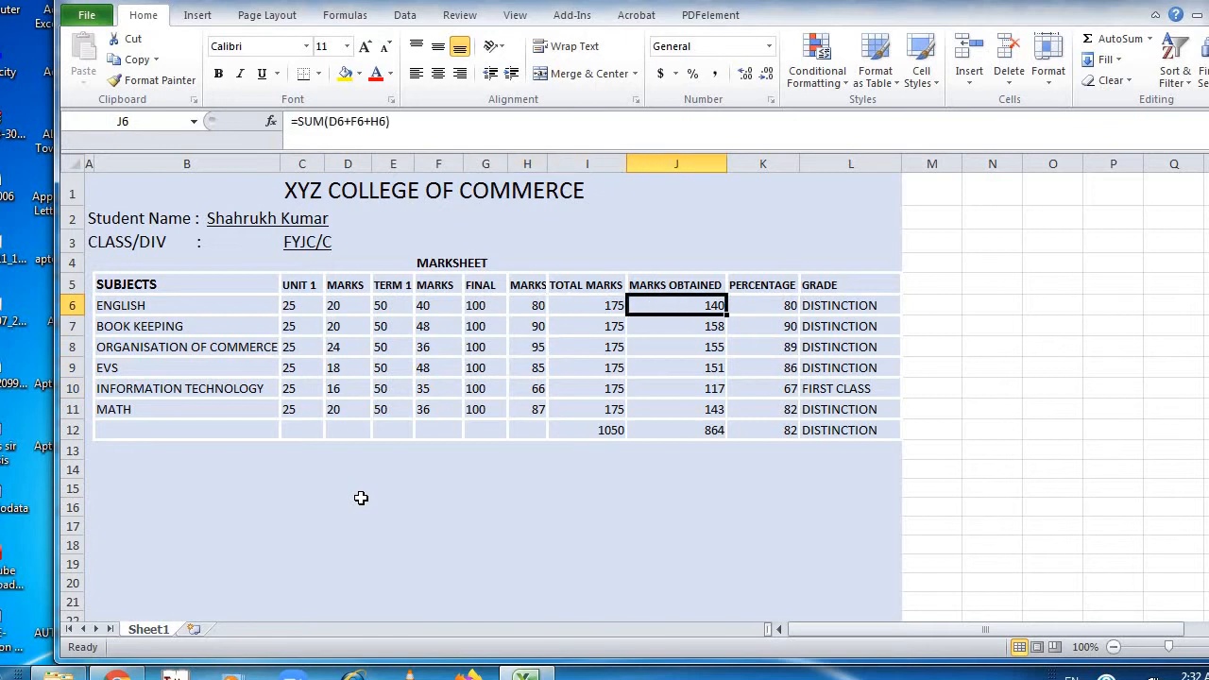
Step: Examine the percentage and grade formulas for English in K6 and L6, and the overall grade formula in L12
key(Left)
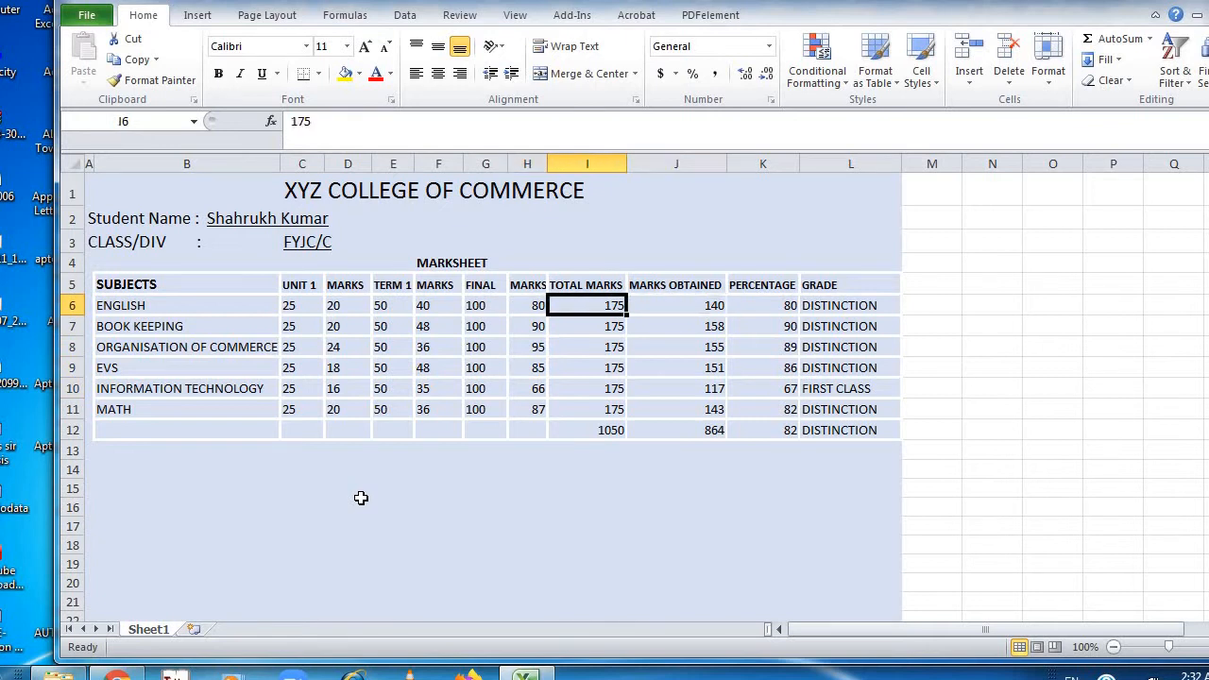
key(Right)
key(Right)
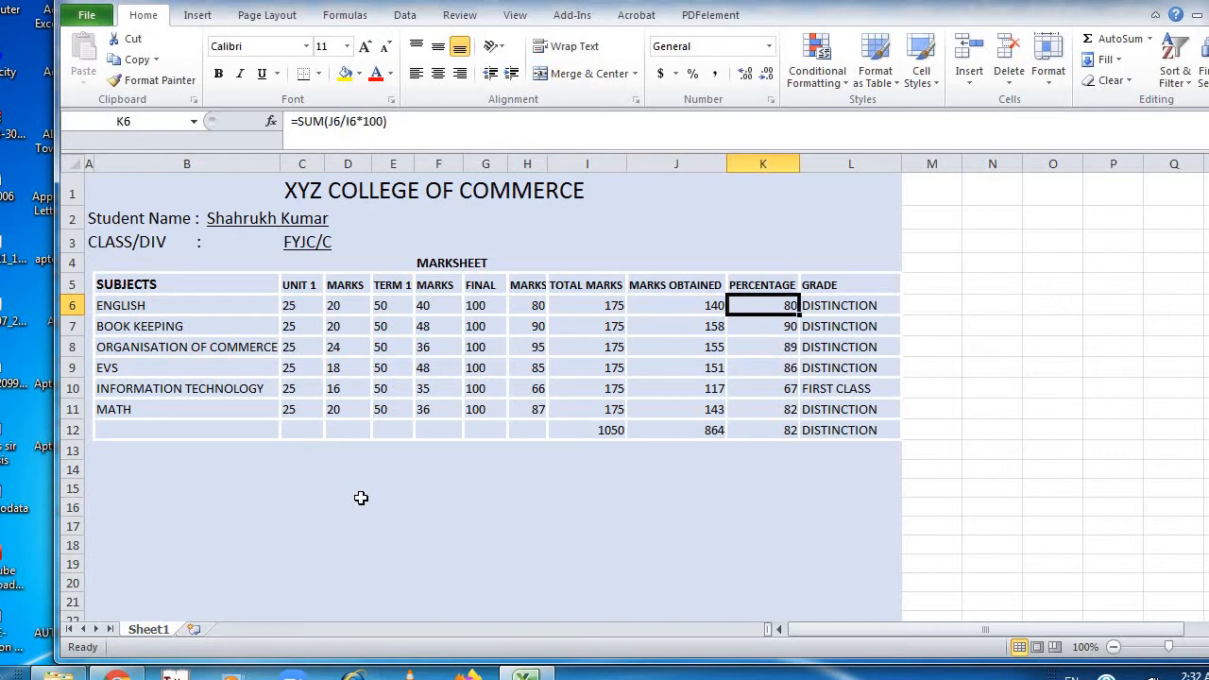
key(Right)
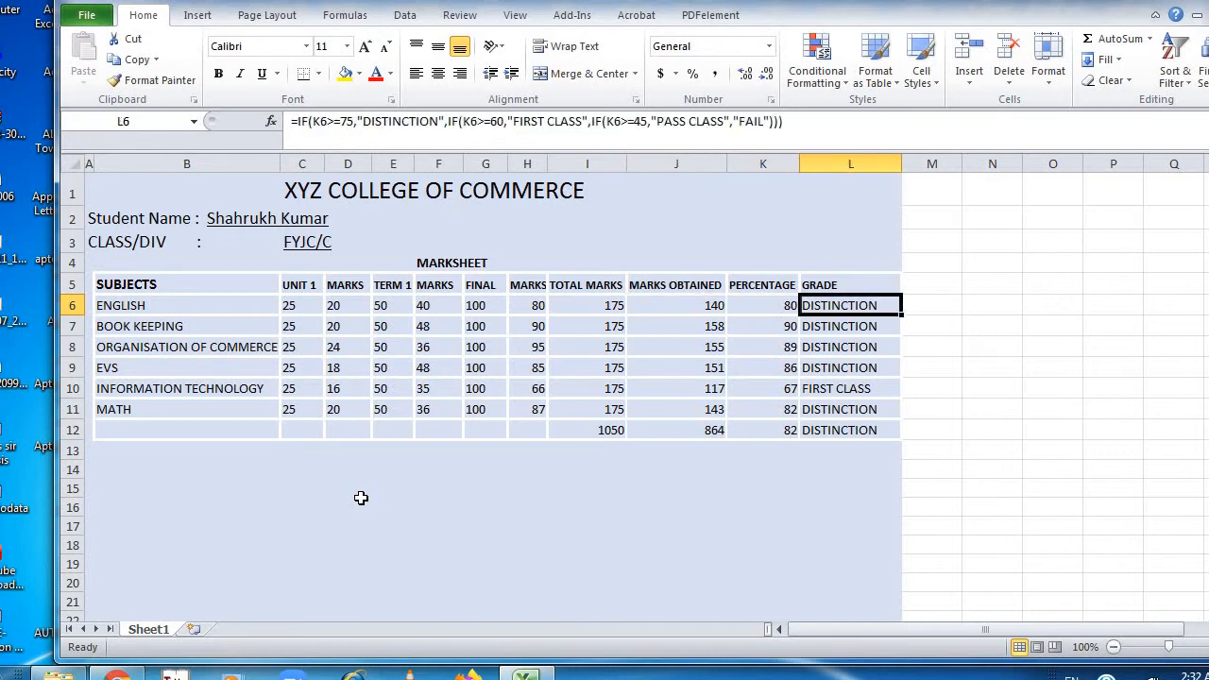
key(Down)
key(Down)
key(Down)
key(Down)
key(Down)
key(Down)
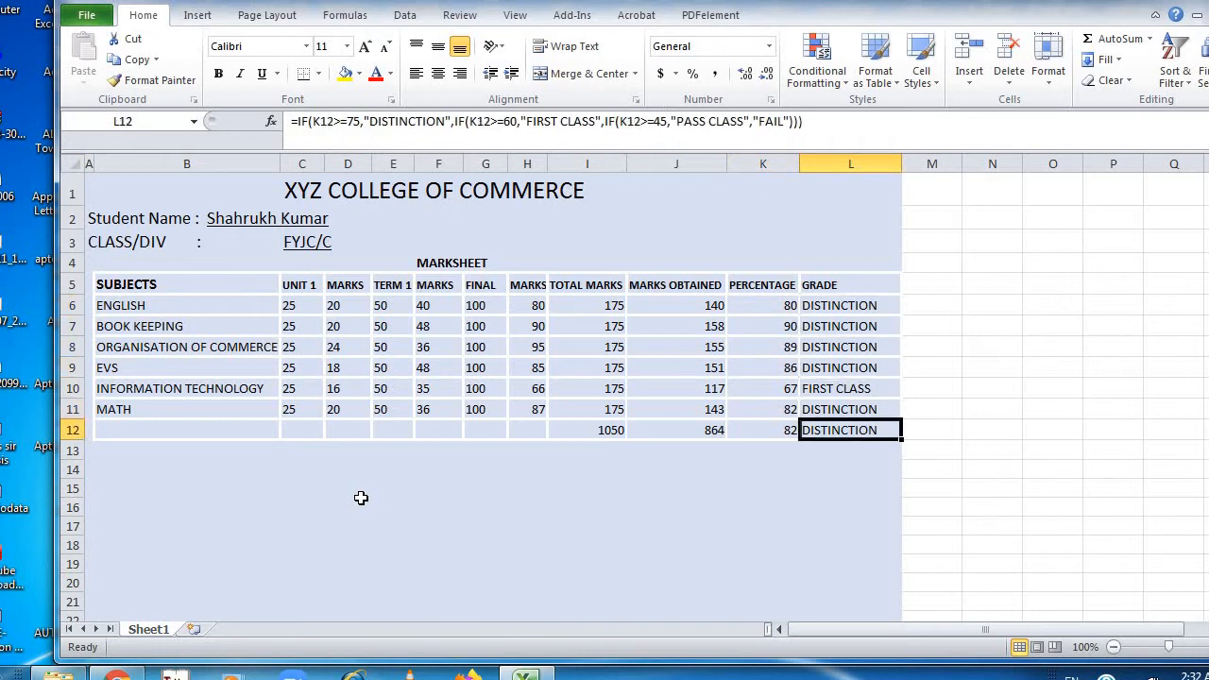
Step: Review the marks obtained formulas in column J from the Math row up to the English row
key(Left)
key(Left)
key(Up)
key(Up)
key(Up)
key(Up)
key(Up)
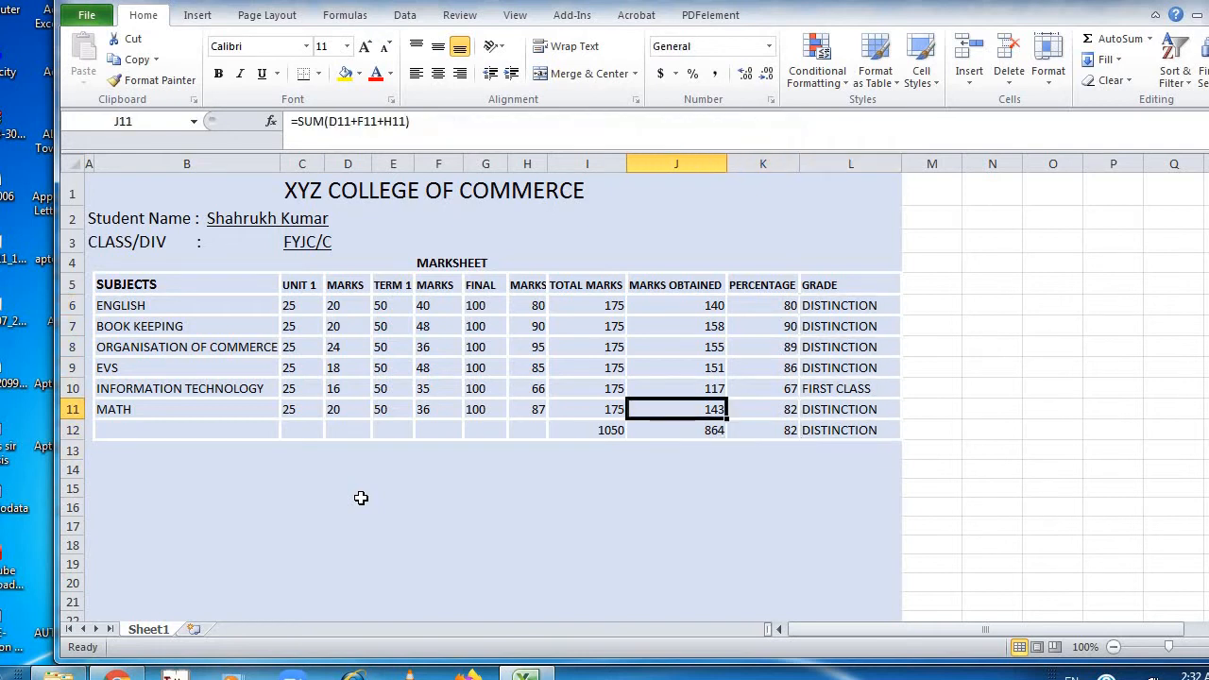
key(Up)
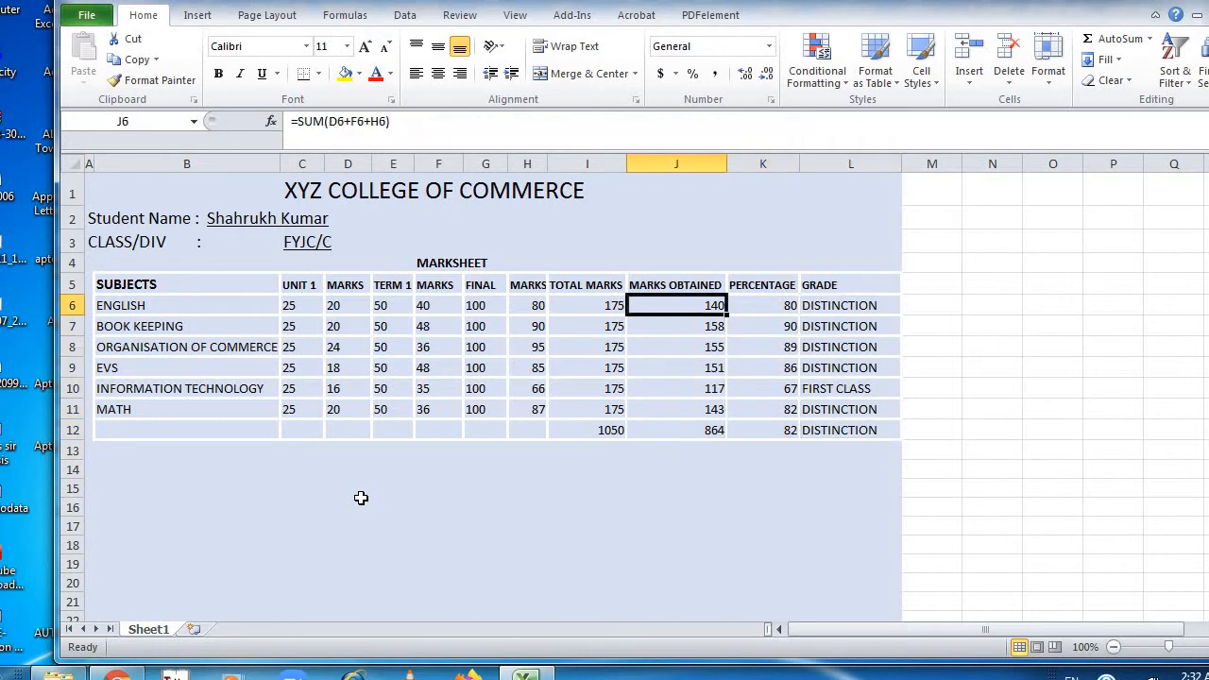
Step: Trace the English marks across row 6 between the marks obtained in J6 and the Unit 1 marks in D6
key(Left)
key(Left)
key(Left)
key(Left)
key(Right)
key(Right)
key(Right)
key(Right)
key(Left)
key(Left)
key(Left)
key(Left)
key(Left)
key(Left)
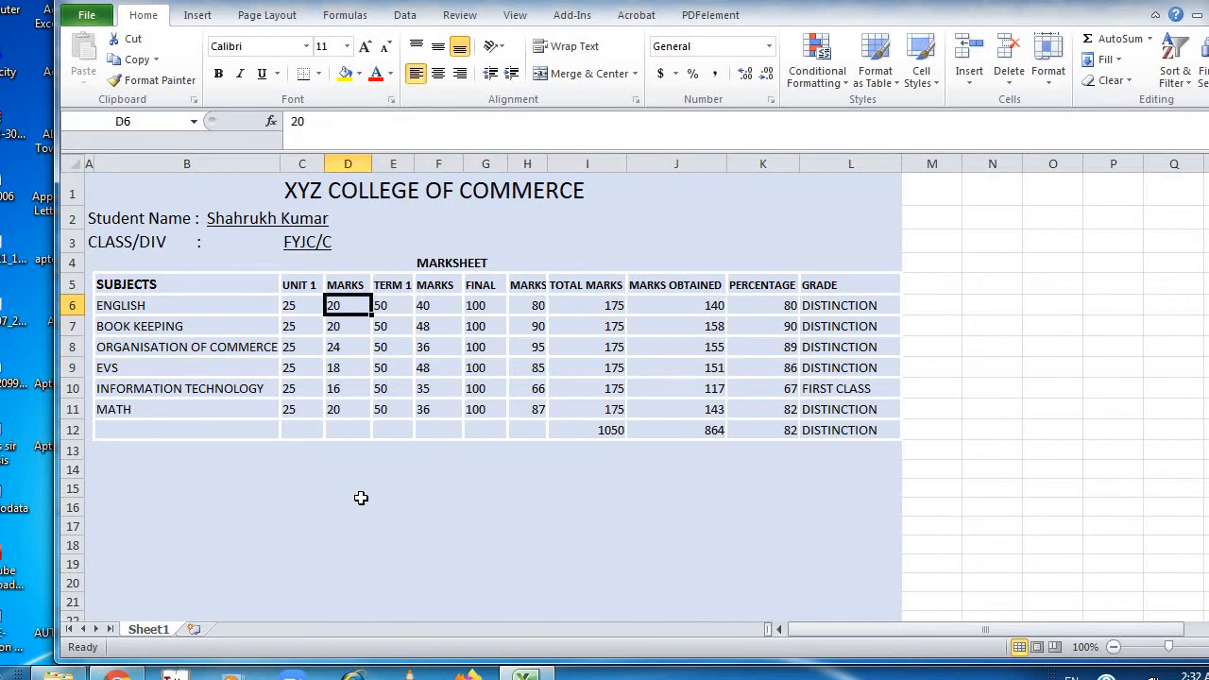
Step: Select the Unit 1 marks column from D5 to D11 to review the marks for all subjects
key(Up)
key(shift+Down)
key(shift+Down)
key(shift+Down)
key(shift+Down)
key(shift+Down)
key(shift+Down)
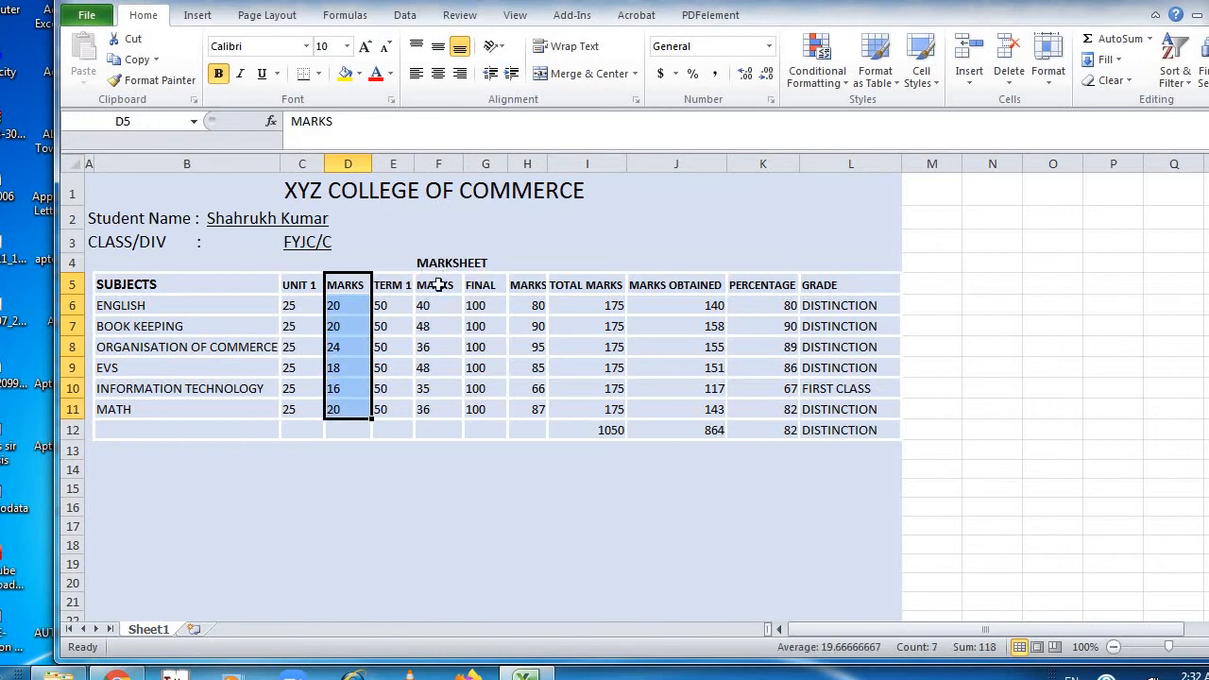
key(Down)
key(shift+Down)
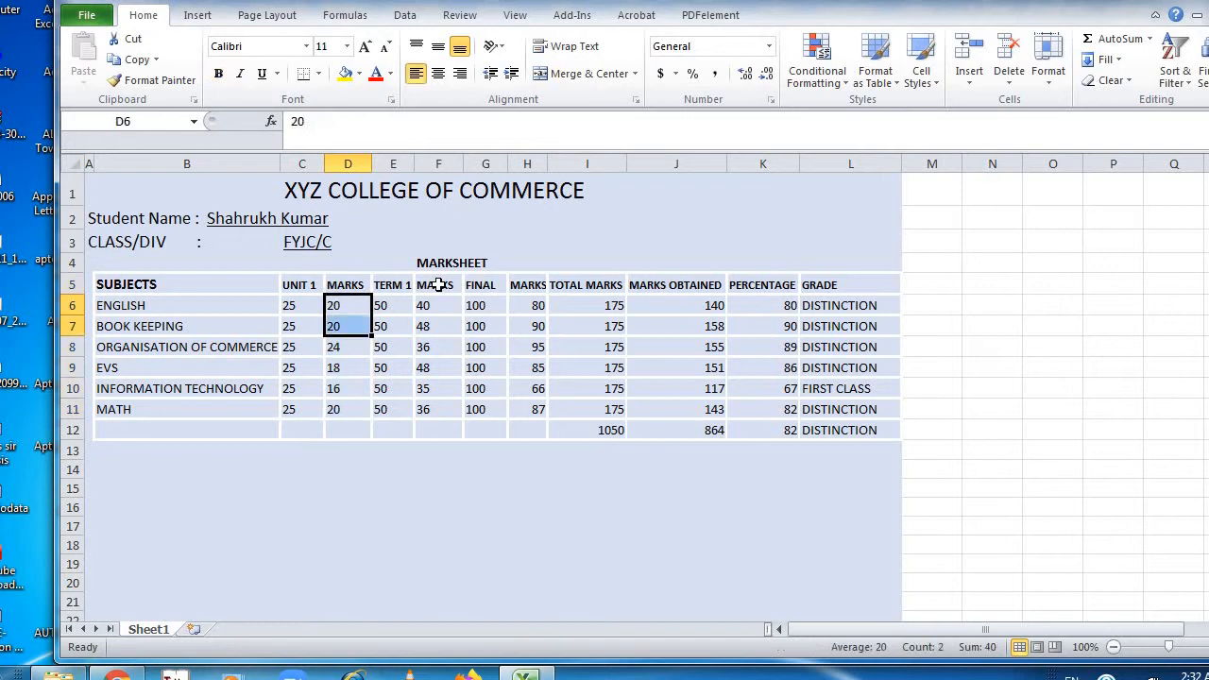
Step: Select the Term 1 marks column from F5 to F11 to review the marks for all subjects
key(Right)
click(438, 284)
key(shift+Down)
key(shift+Down)
key(shift+Down)
key(shift+Down)
key(shift+Down)
key(shift+Down)
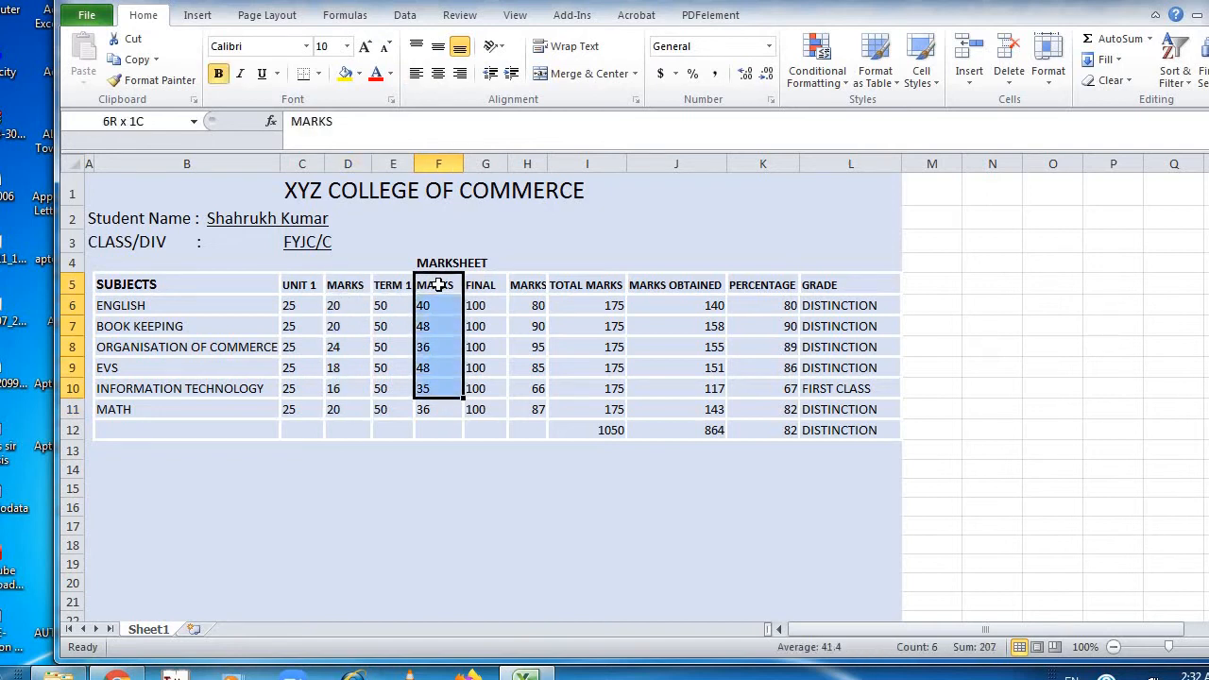
Step: Select the Final marks column from H5 to H11 to review the marks for all subjects
click(519, 284)
key(shift+Down)
key(shift+Down)
key(shift+Down)
key(shift+Down)
key(shift+Down)
key(shift+Down)
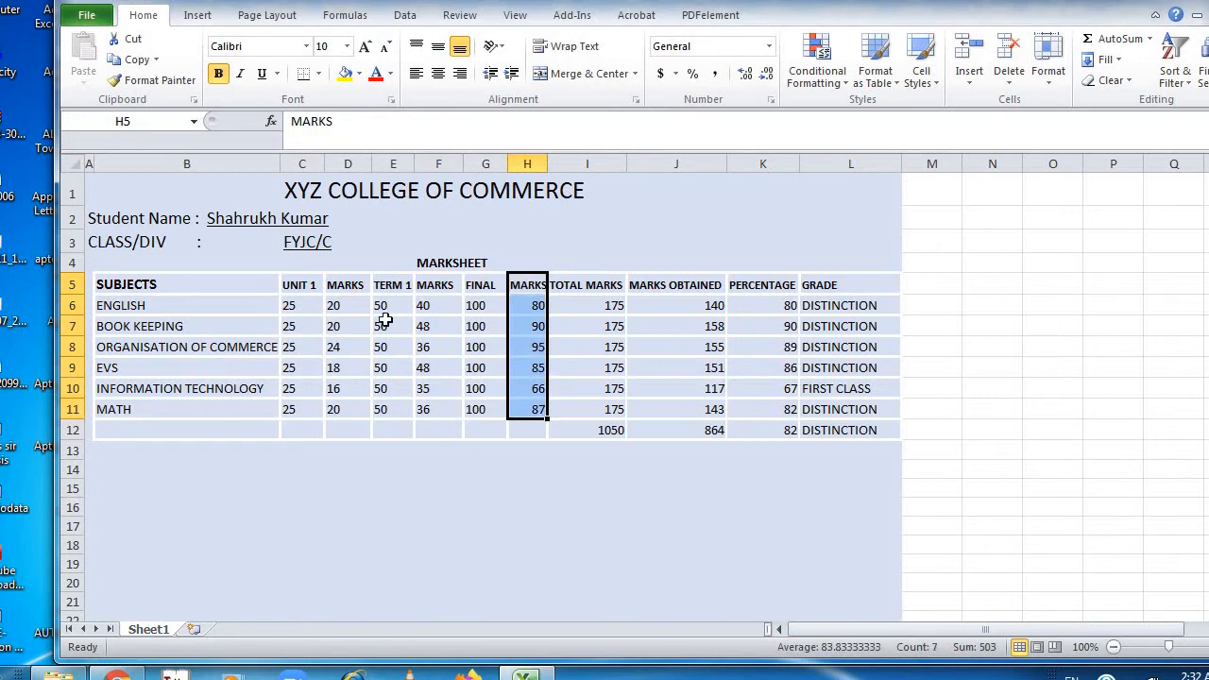
Step: Check the three marks columns D, F and H against the cell references in the English marks obtained formula in J6
click(336, 291)
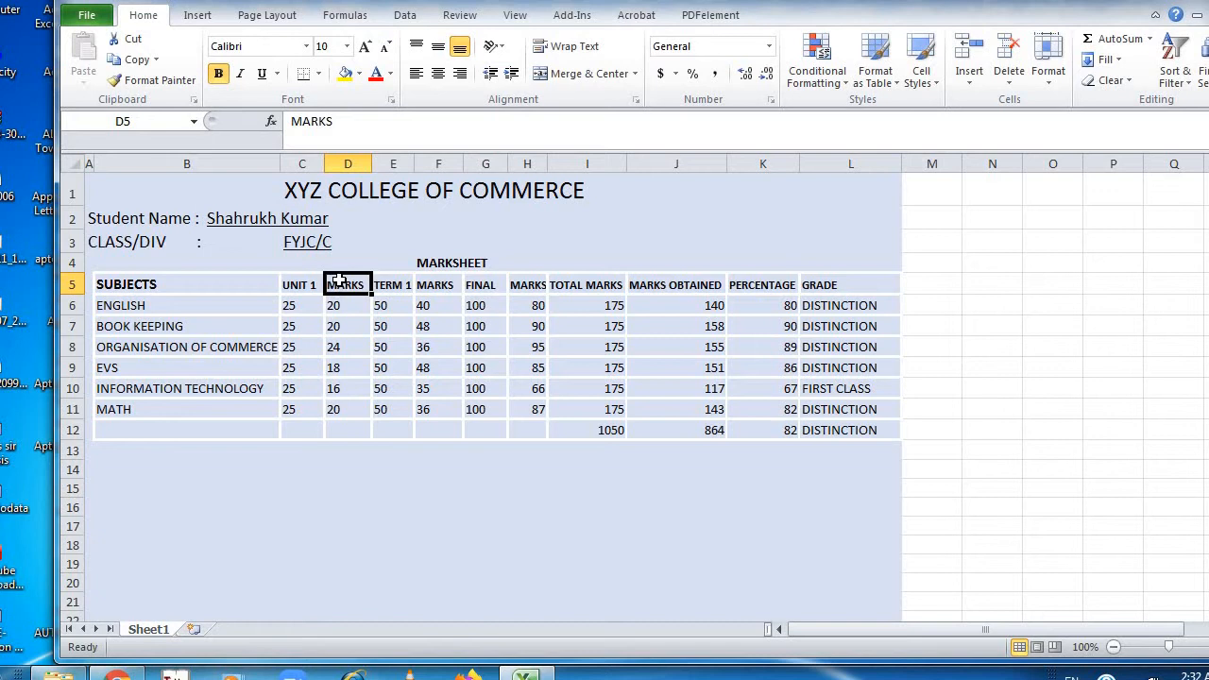
click(435, 281)
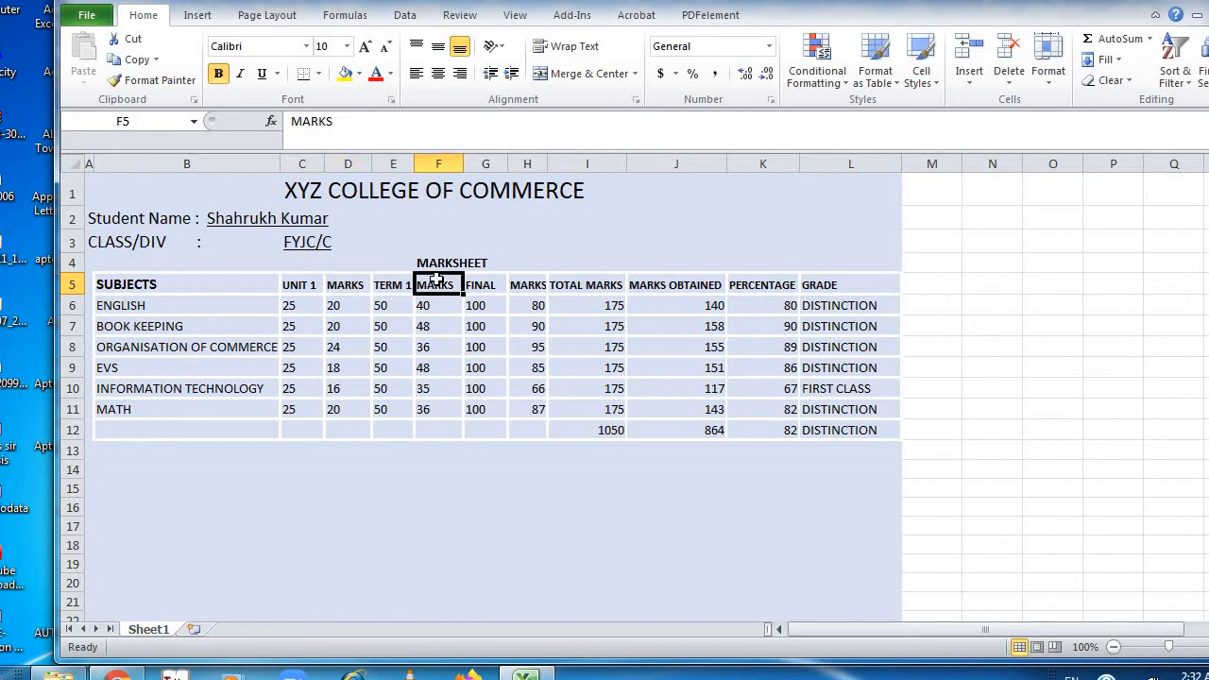
click(529, 288)
click(674, 303)
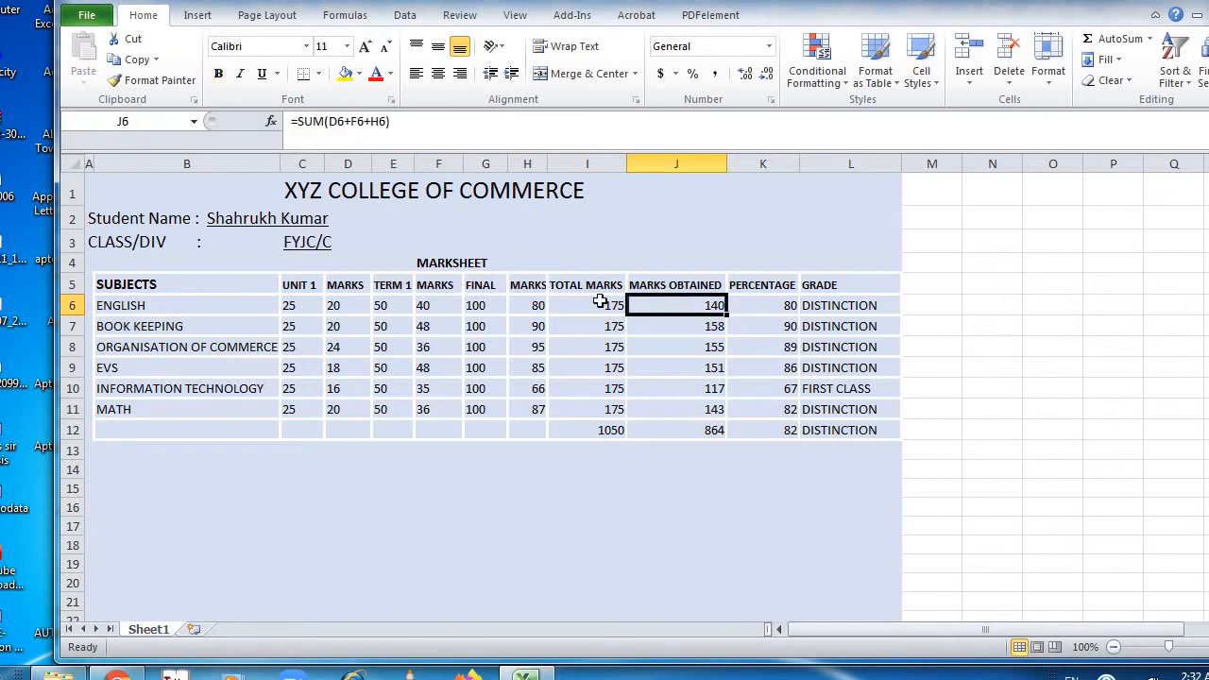
click(394, 121)
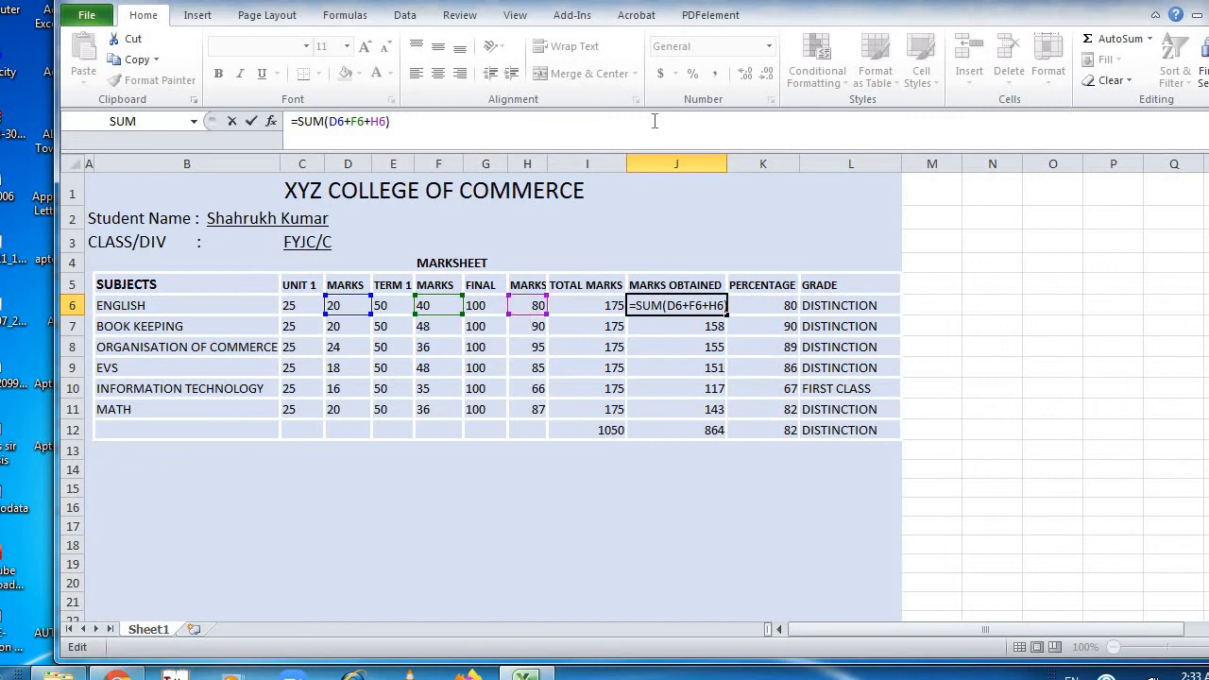
key(Return)
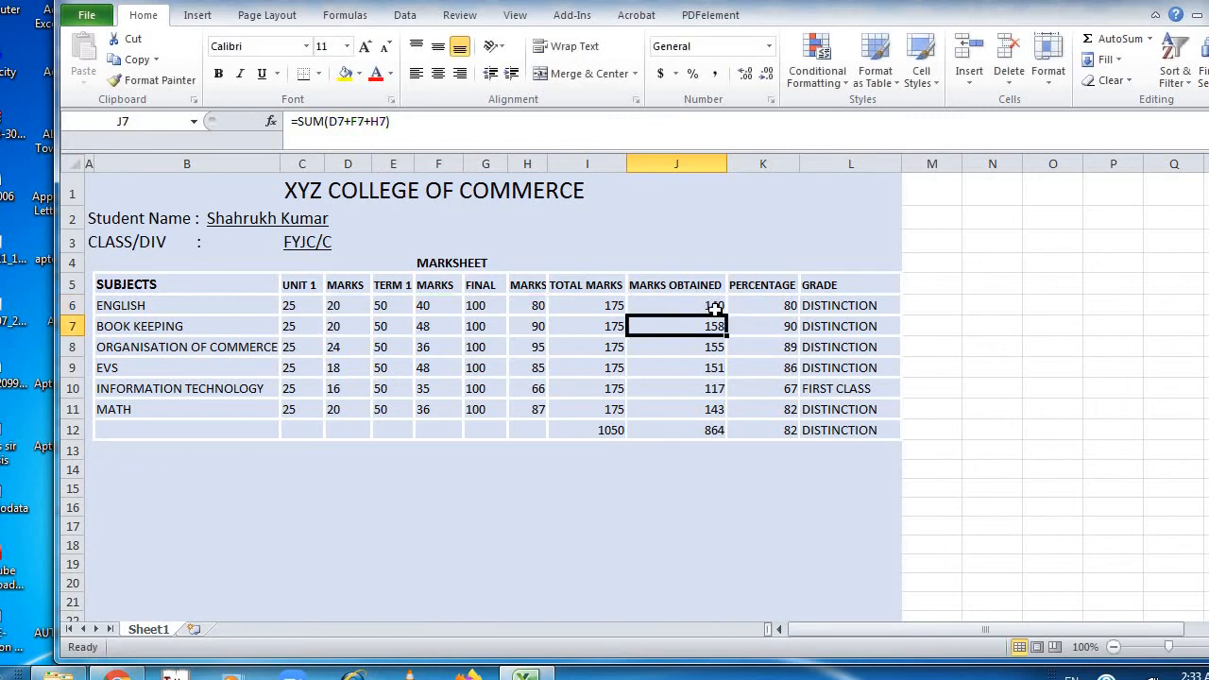
Step: Fill the marks obtained formula from J6 down to J11 and check the copied formulas for Book Keeping and Math
click(715, 309)
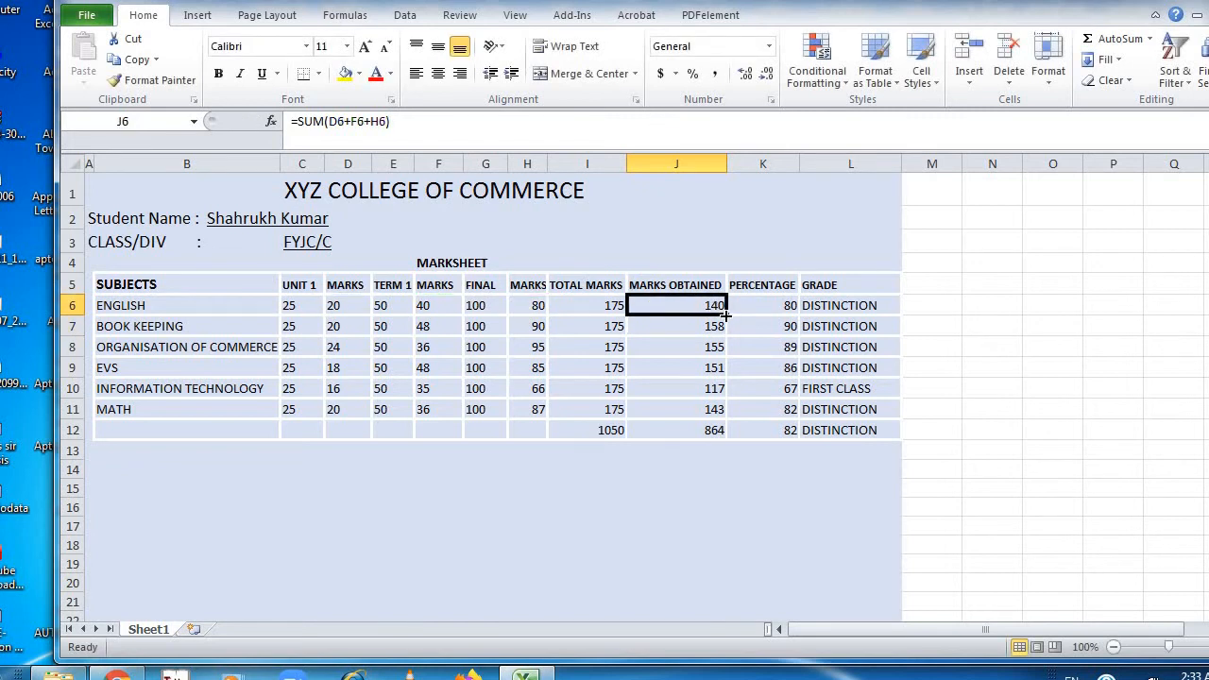
drag(725, 314, 736, 427)
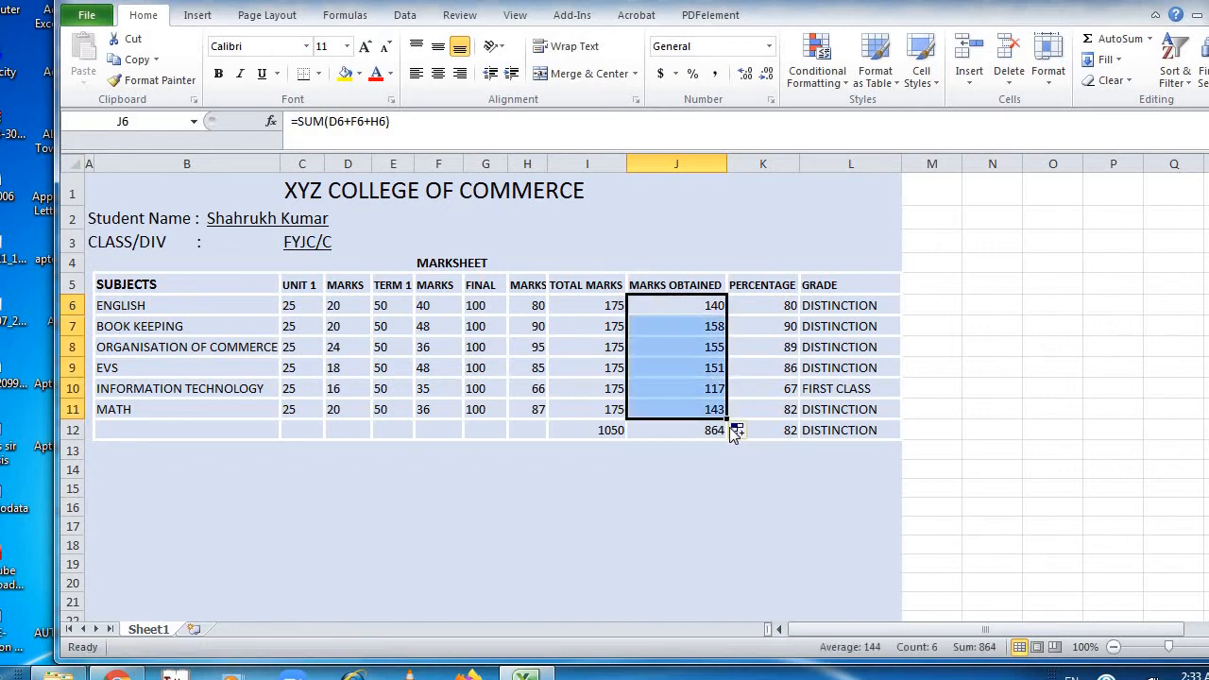
click(696, 323)
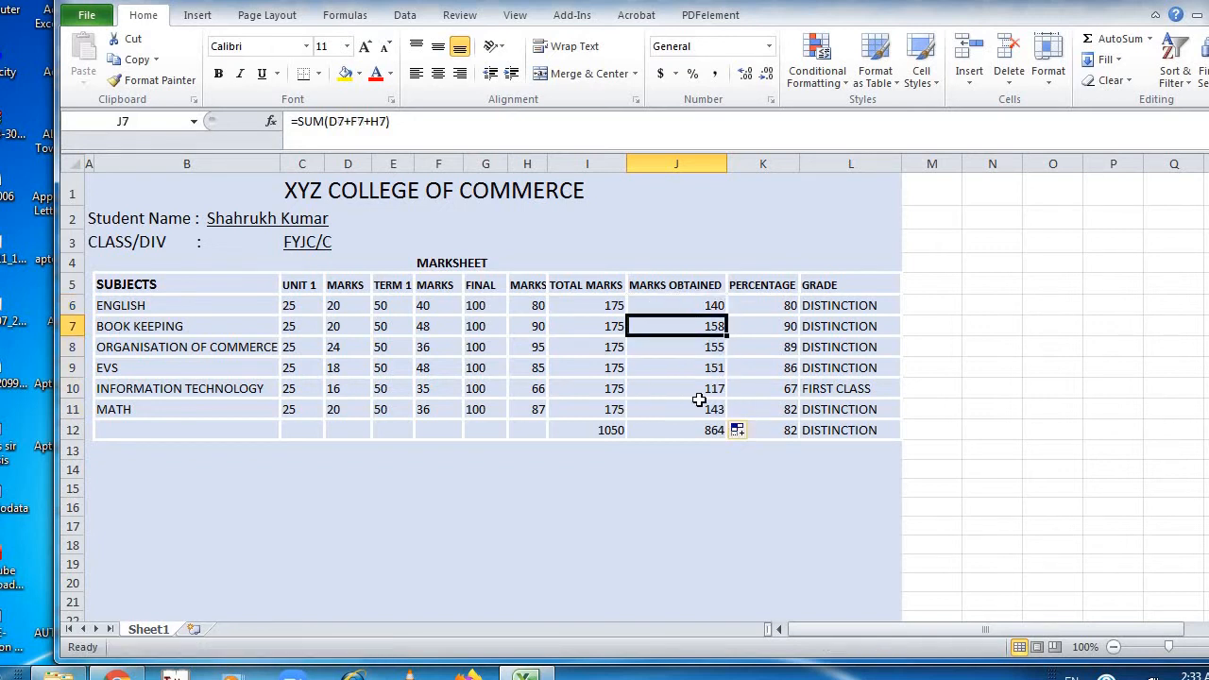
click(699, 408)
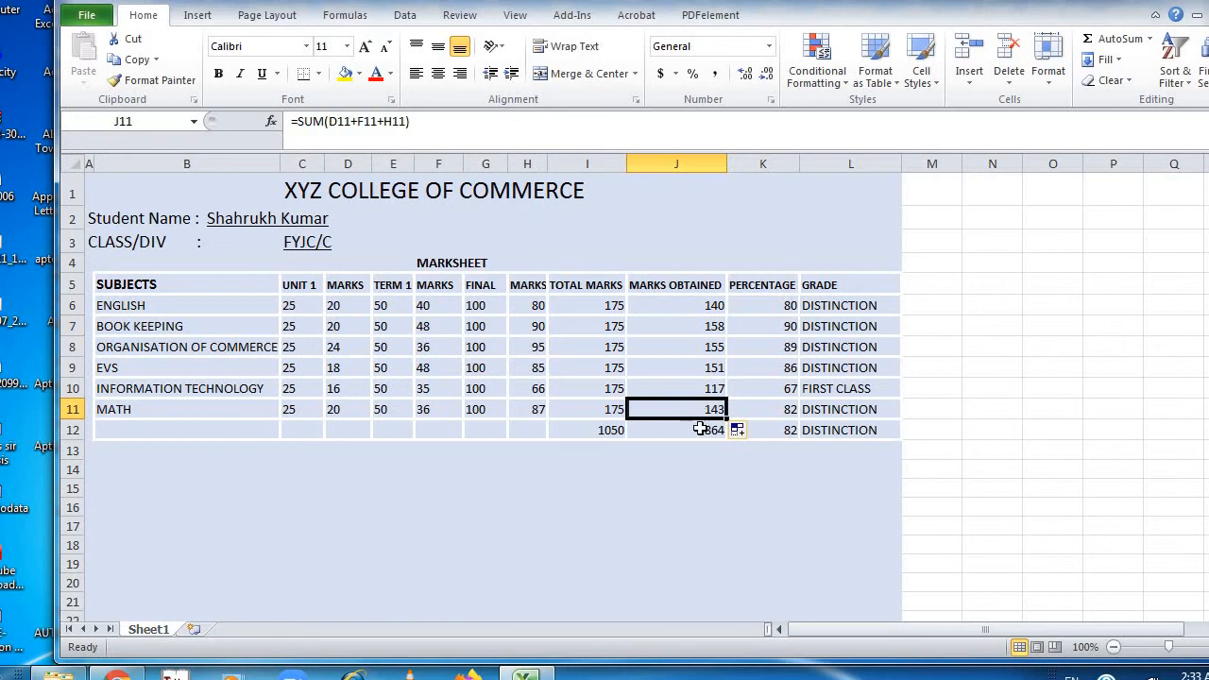
Step: Examine the overall marks obtained formula in J12 and the range J6 to J11 that it adds up
click(699, 430)
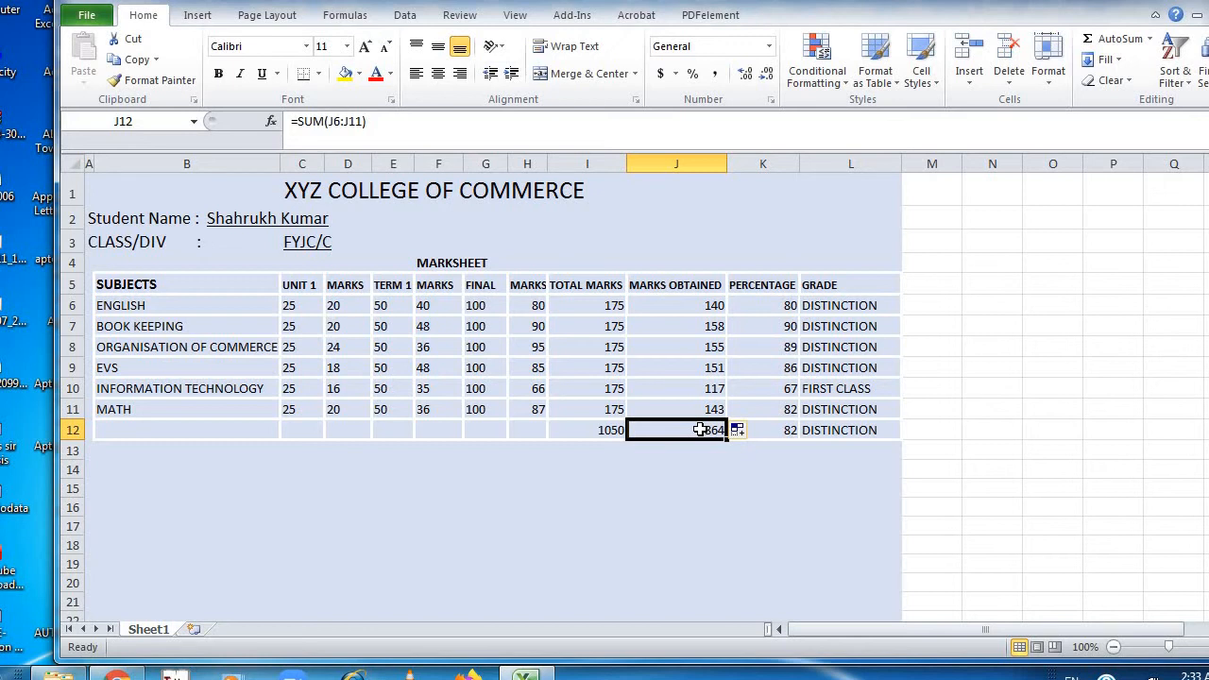
click(693, 308)
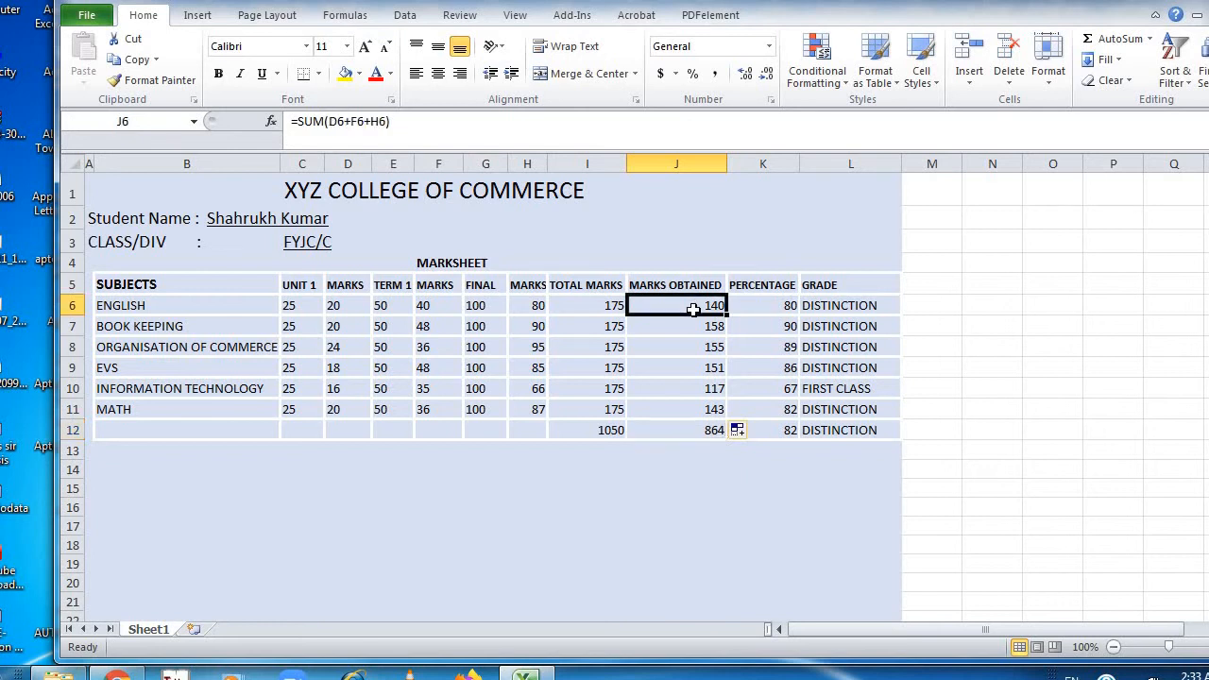
key(shift+Down)
key(shift+Down)
key(shift+Down)
key(shift+Down)
key(shift+Down)
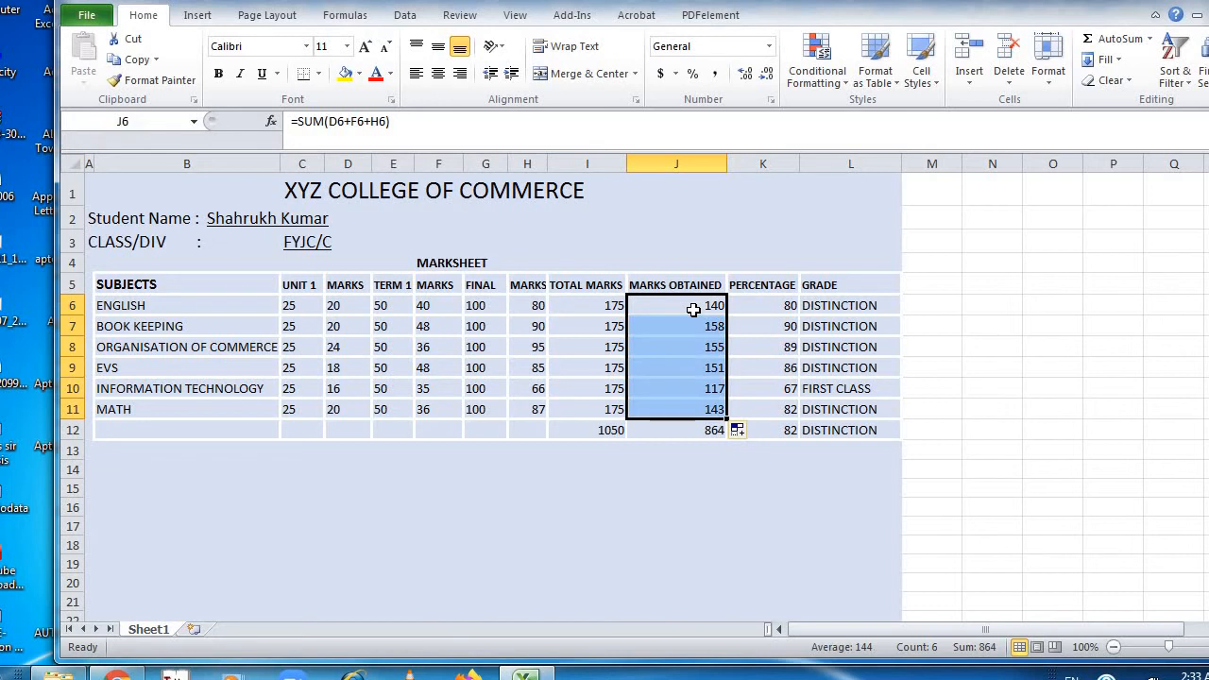
click(706, 431)
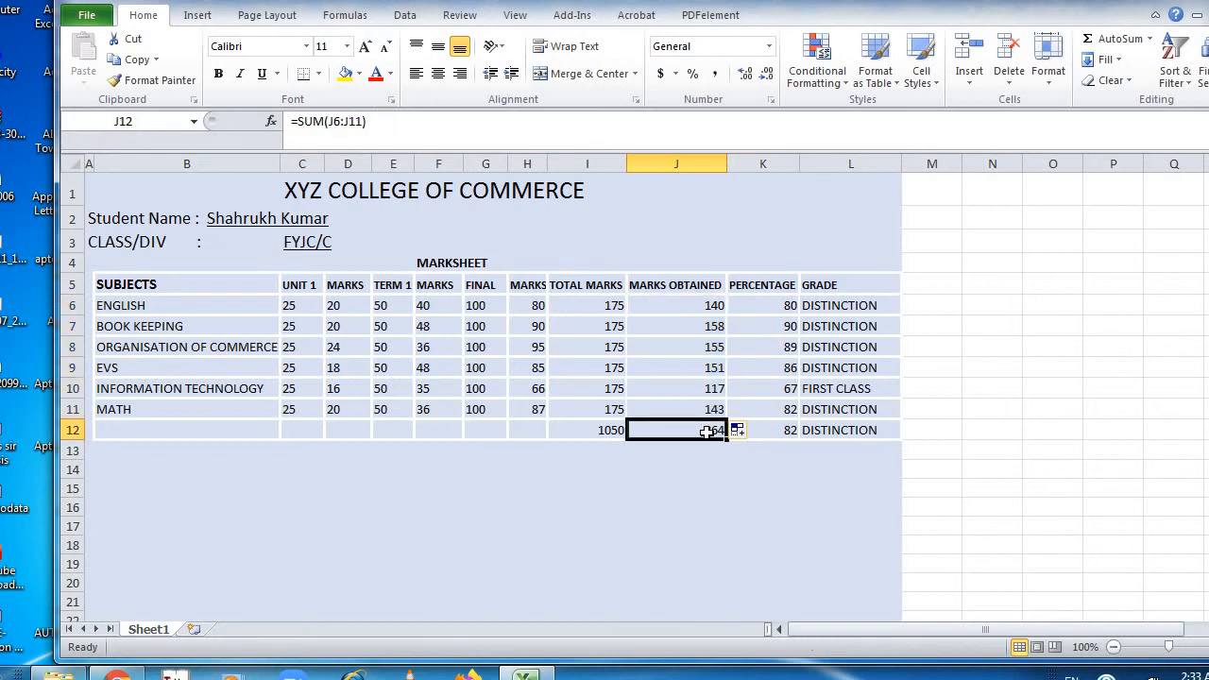
click(695, 311)
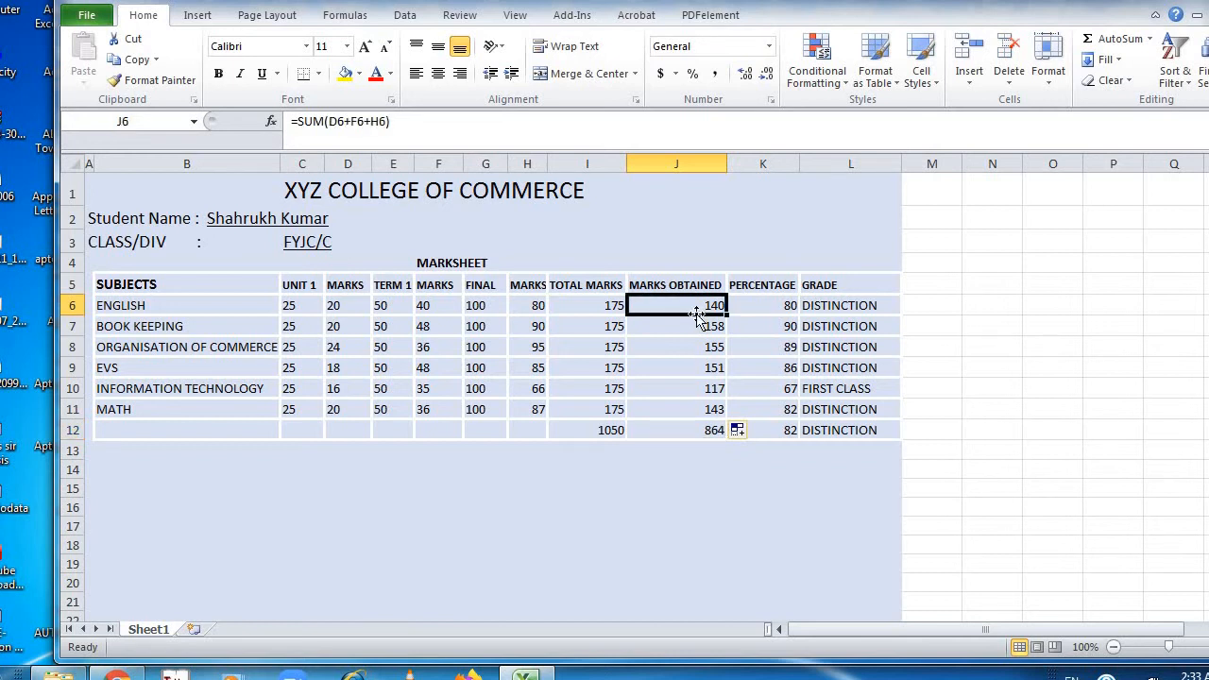
click(702, 409)
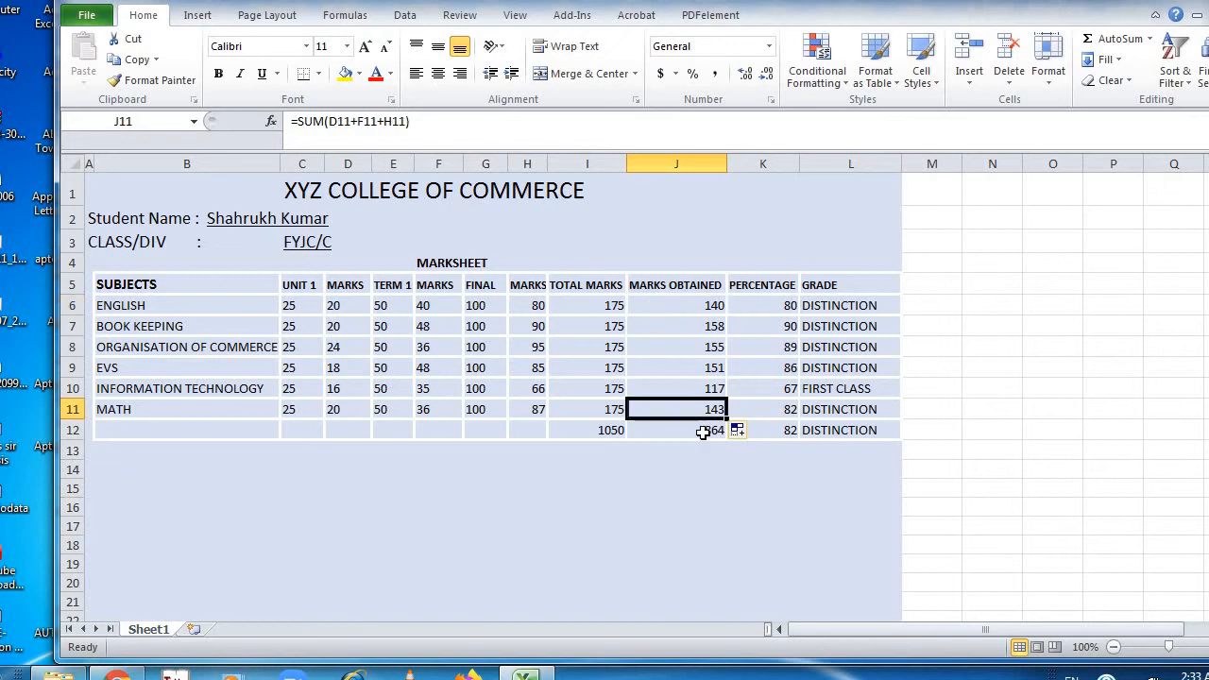
click(703, 430)
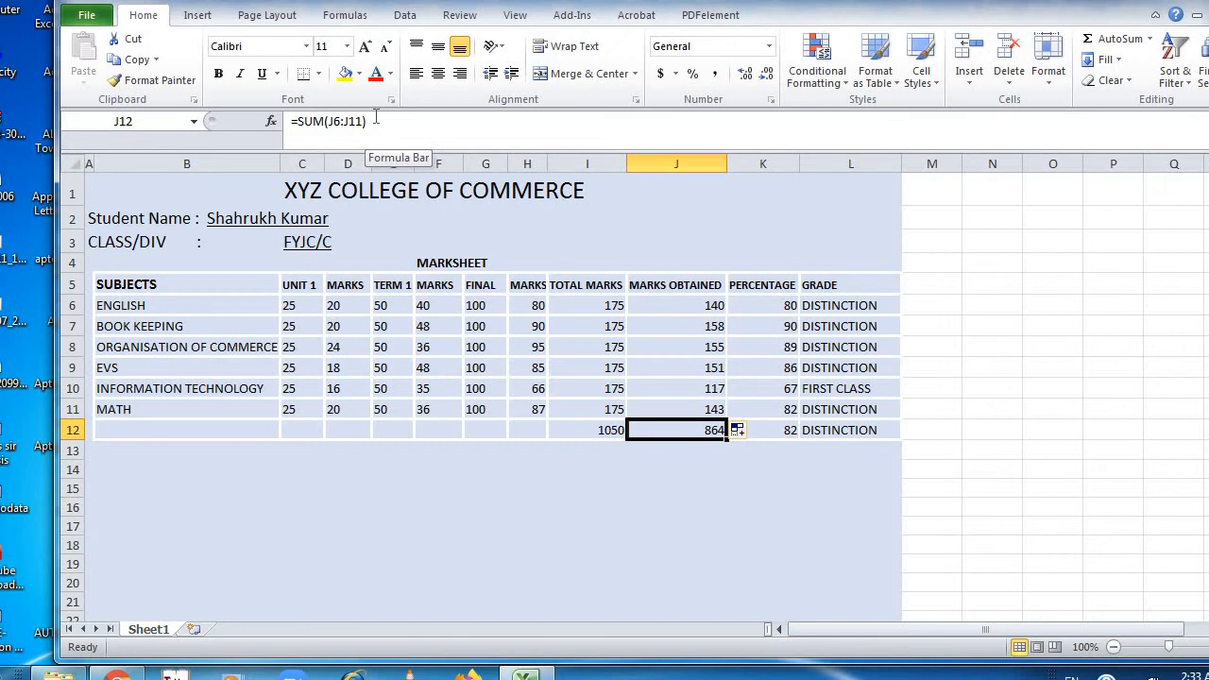
Step: Examine the percentage formulas in K12 and K6 together with the marks they refer to
click(587, 439)
click(770, 430)
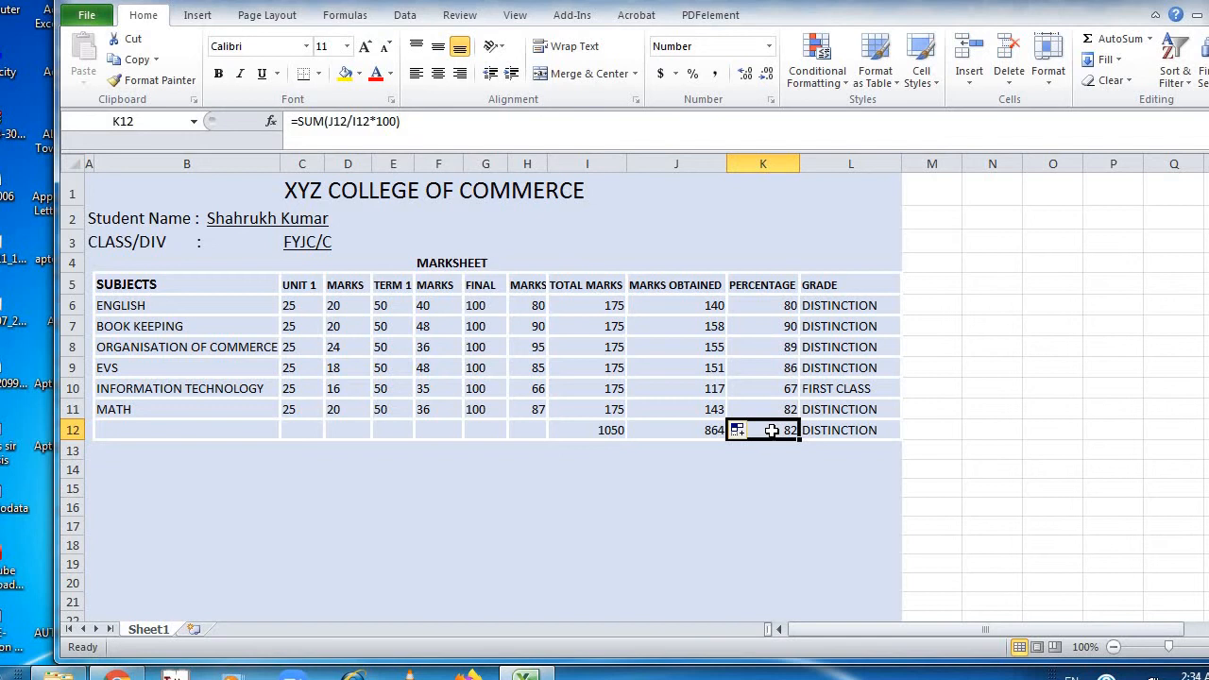
click(761, 308)
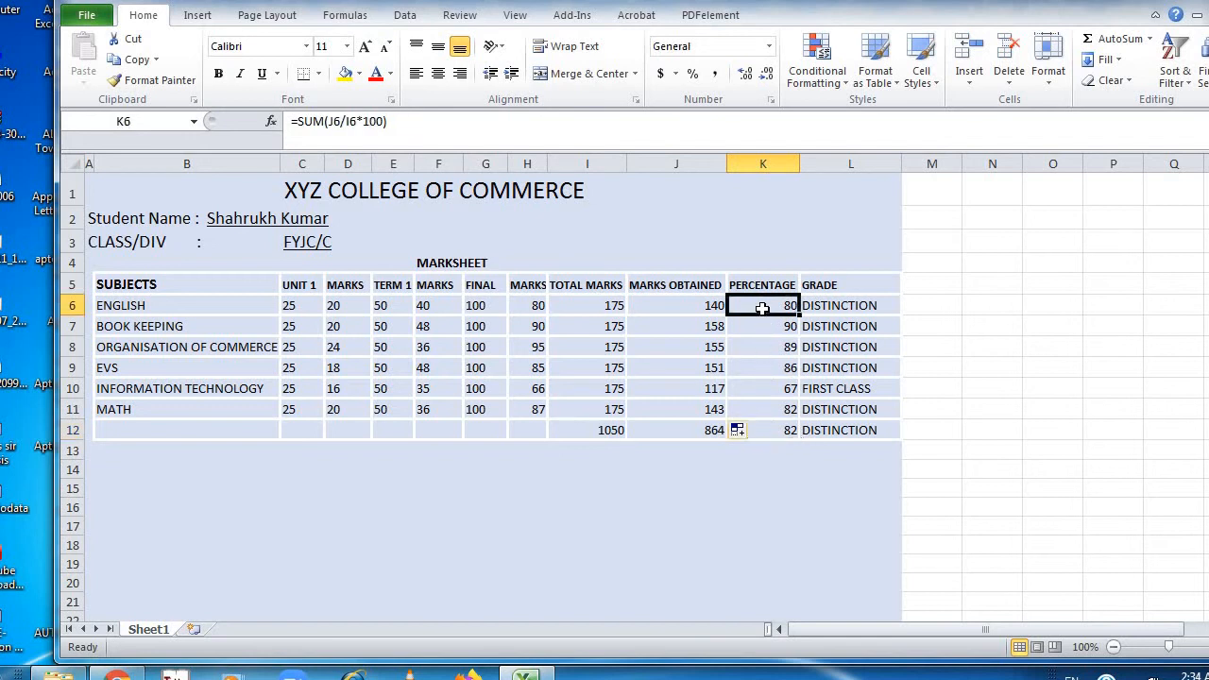
key(Left)
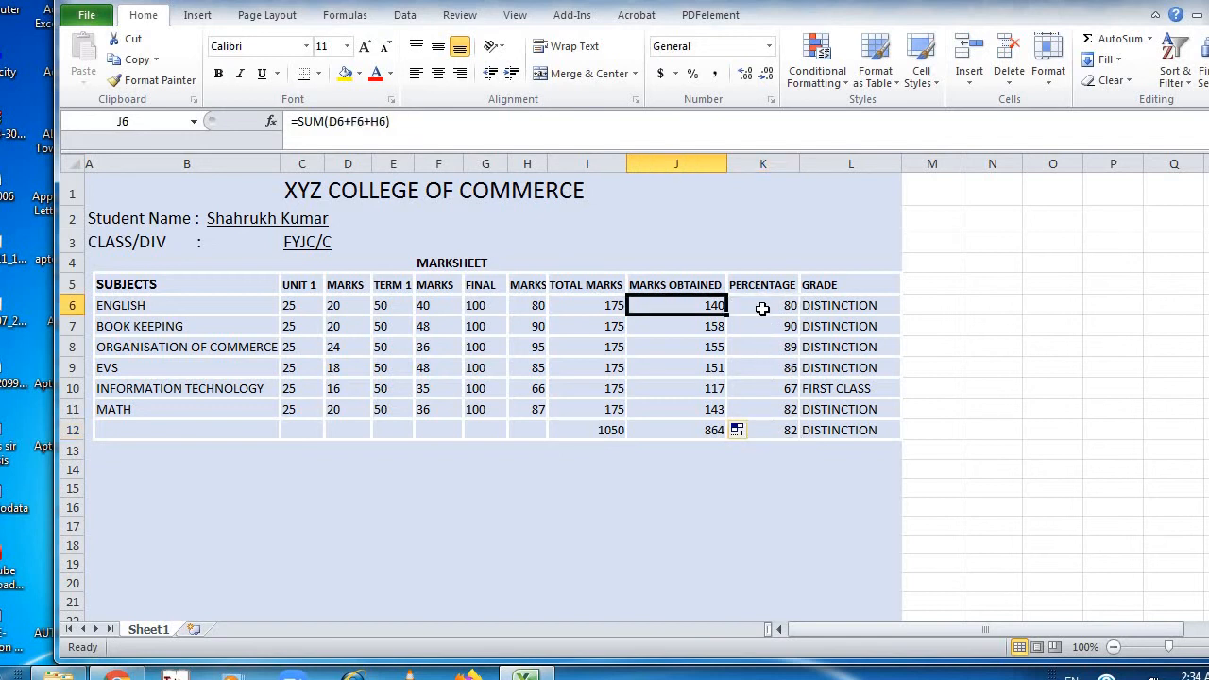
click(762, 309)
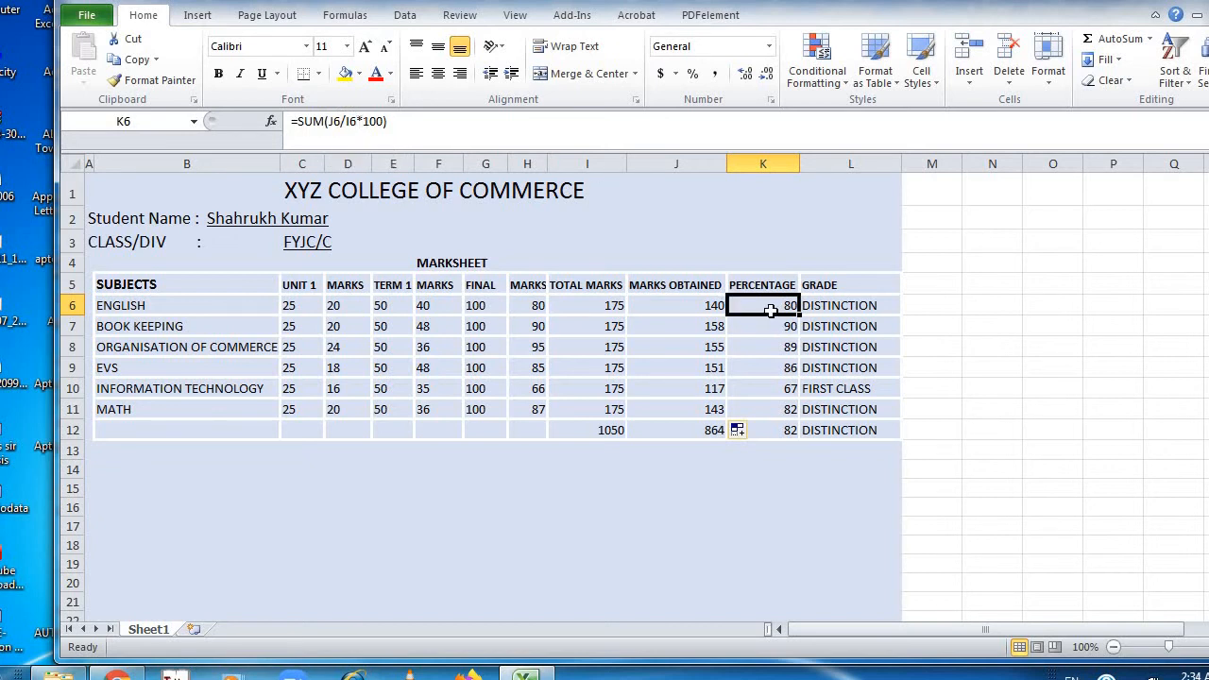
Step: Fill the percentage formula from K6 down to K11 and check the copied formulas
drag(798, 315, 805, 419)
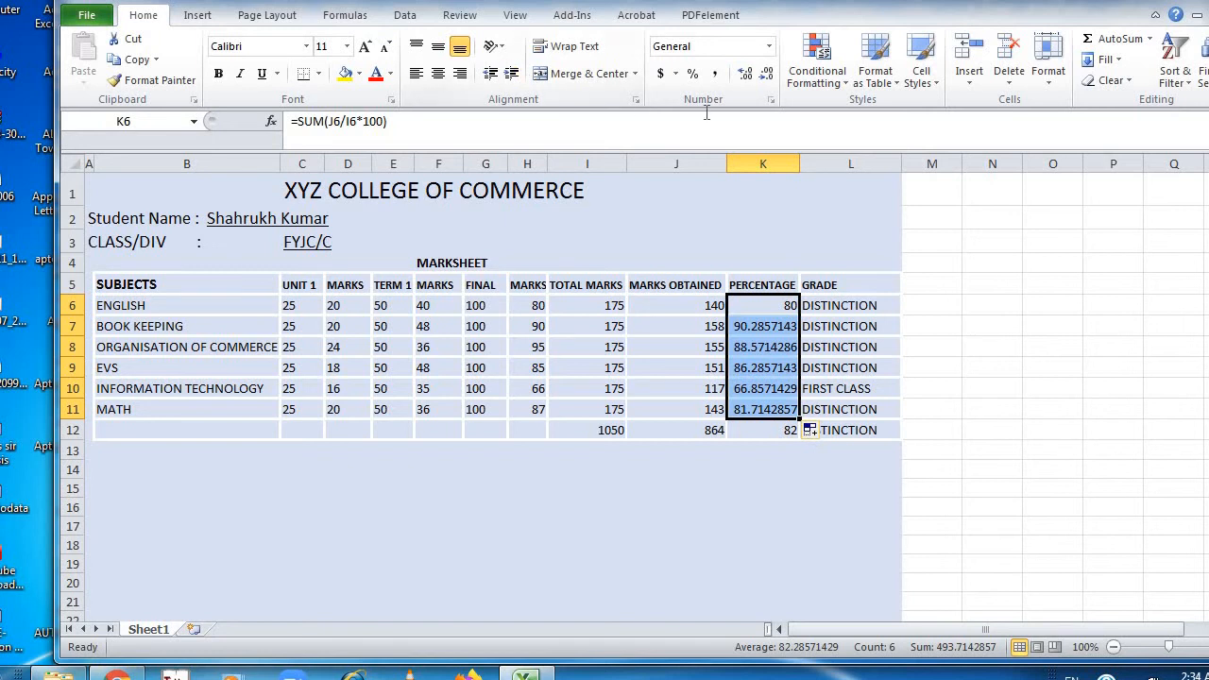
click(777, 334)
double_click(777, 336)
click(770, 330)
key(Down)
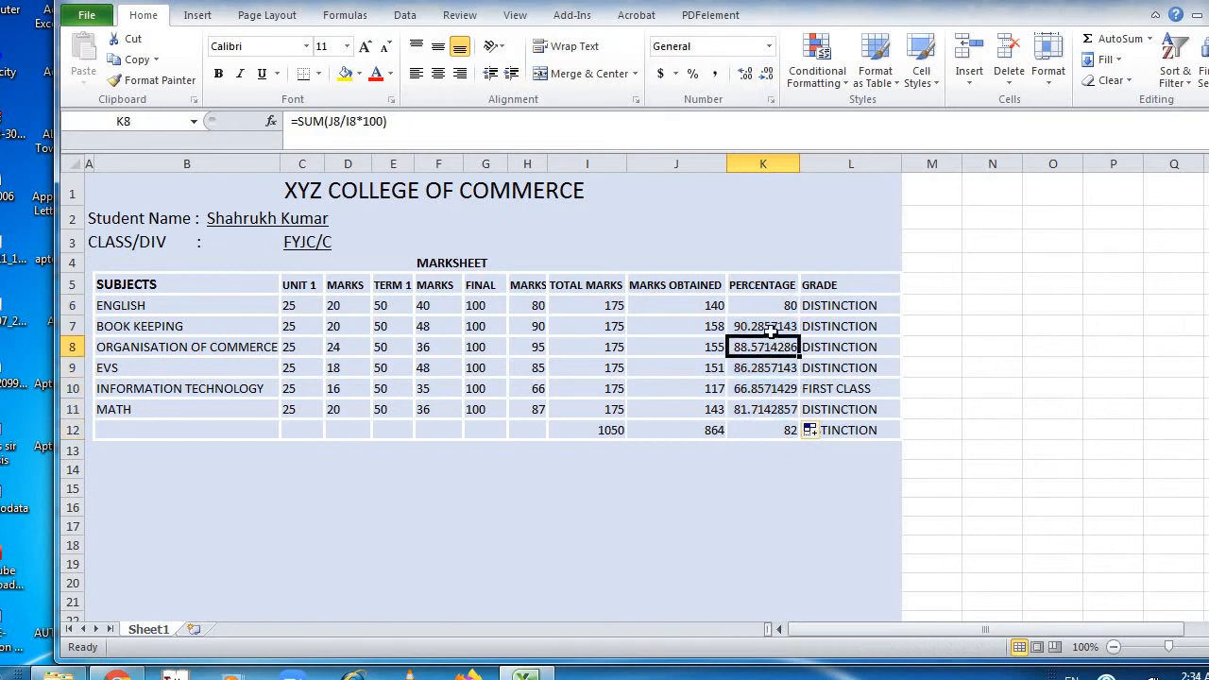
Step: Display the percentages in K7 to K11 as whole numbers without decimal places
drag(771, 330, 767, 409)
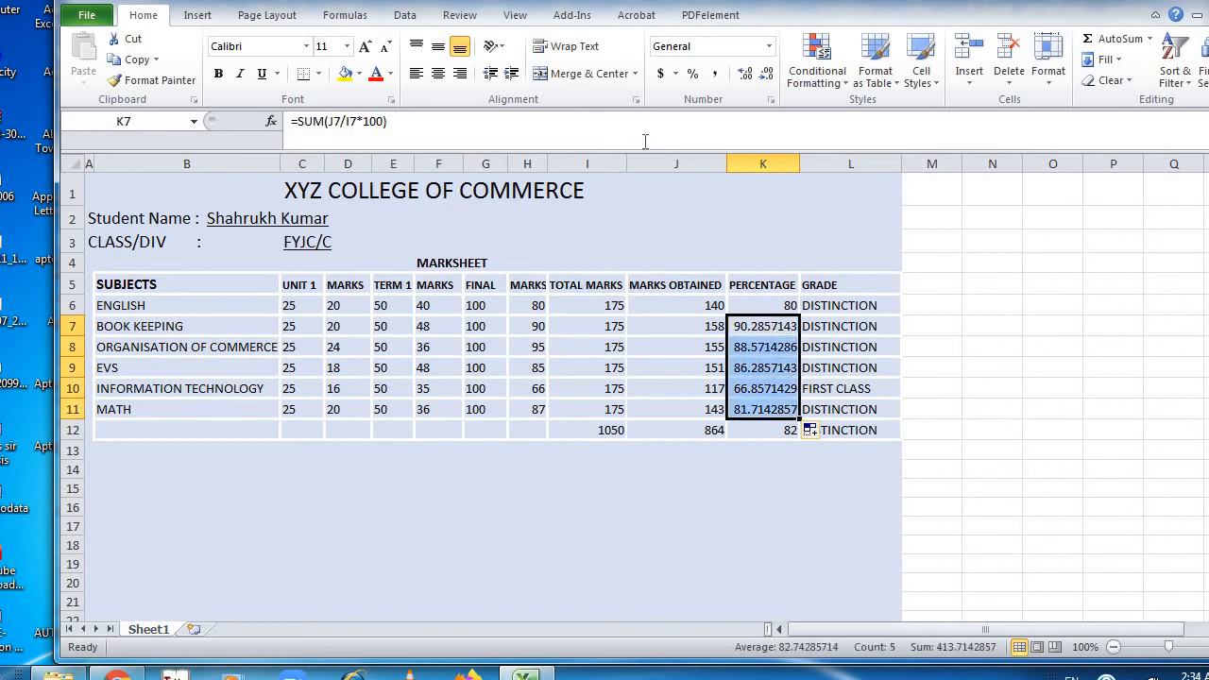
click(766, 73)
click(766, 74)
click(766, 73)
click(767, 74)
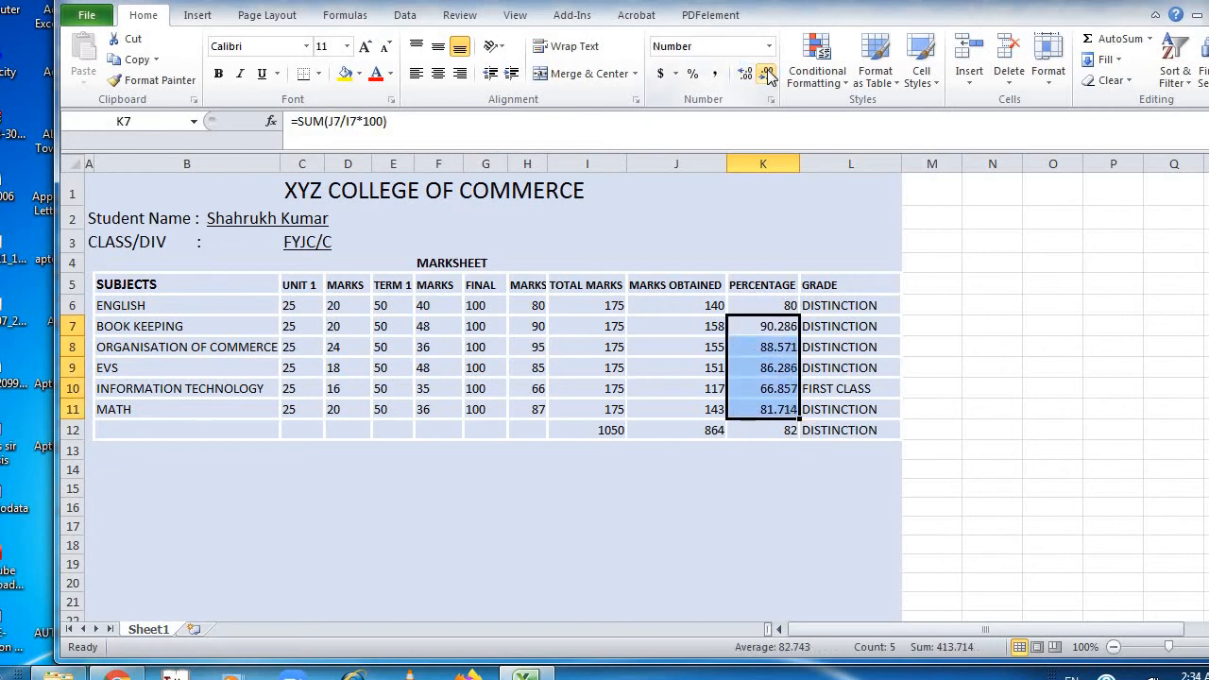
click(767, 73)
click(766, 73)
click(767, 74)
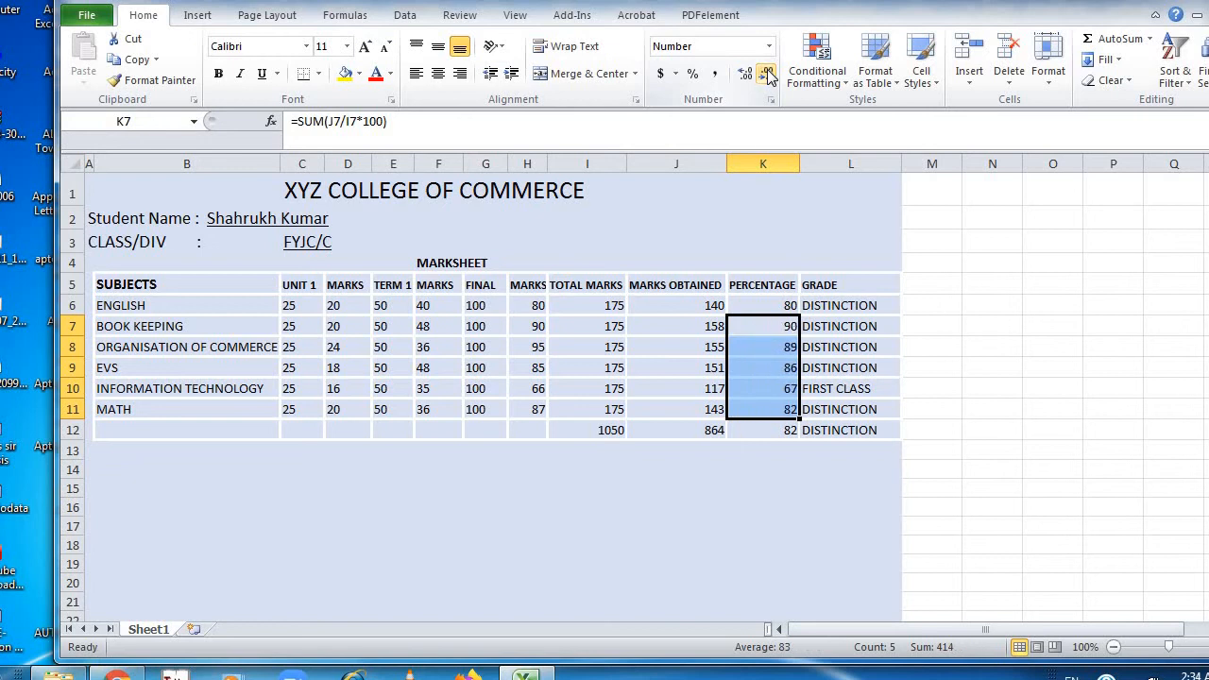
Step: Fill the percentage formula from K6 down to the overall row in K12
click(778, 427)
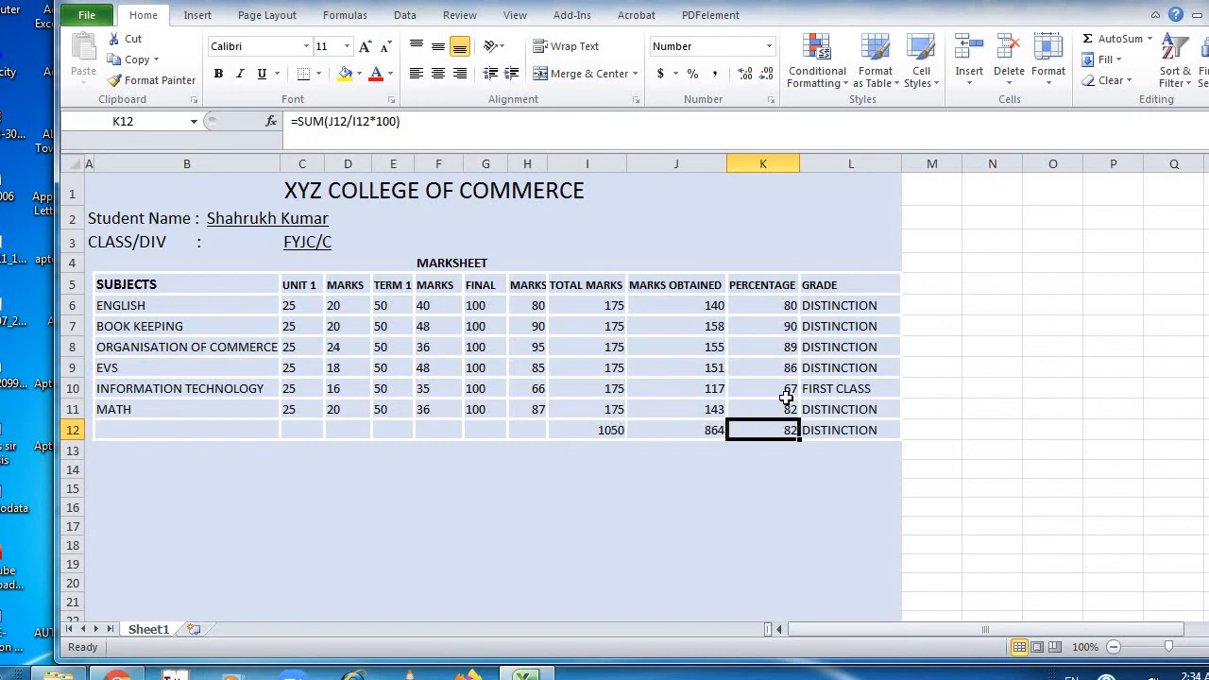
click(784, 305)
drag(799, 312, 802, 438)
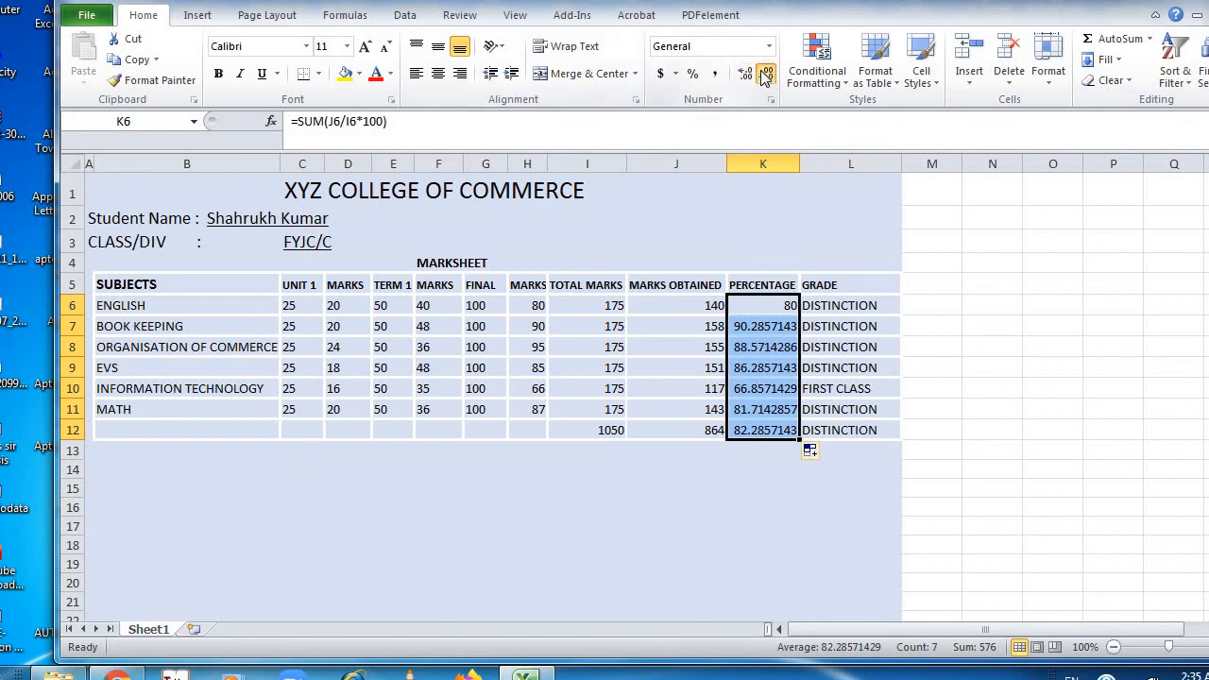
Step: Remove all decimal places from the percentages in K7 to K12
click(764, 331)
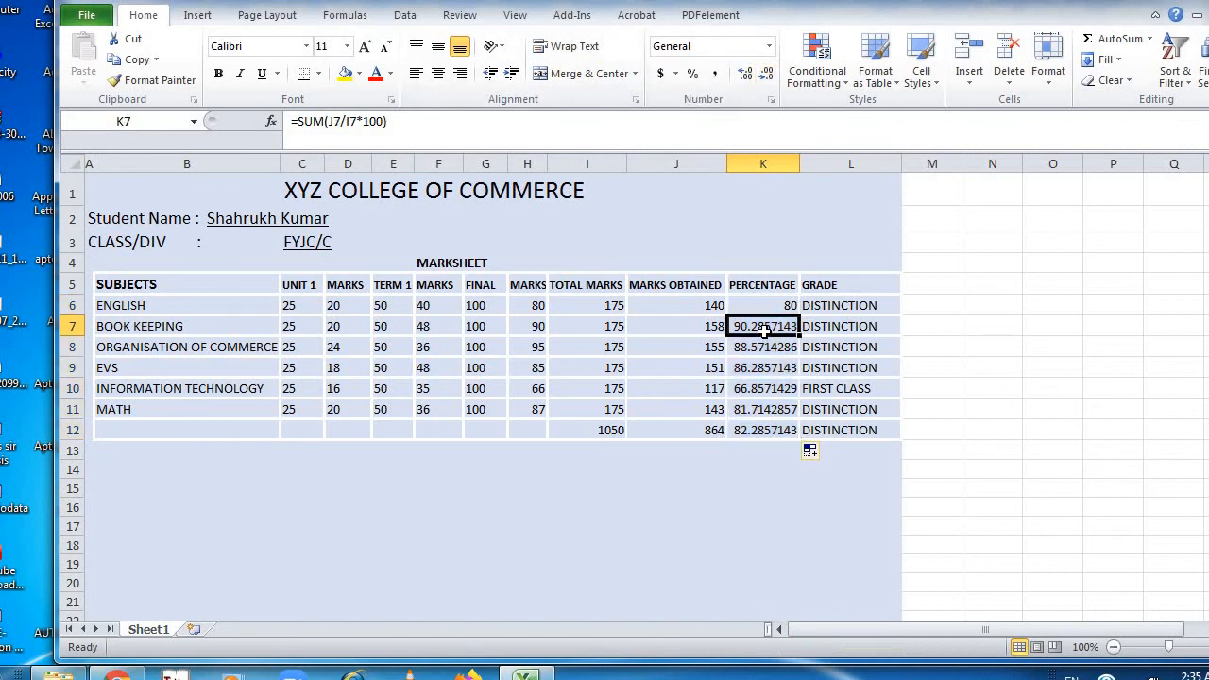
drag(764, 331, 767, 432)
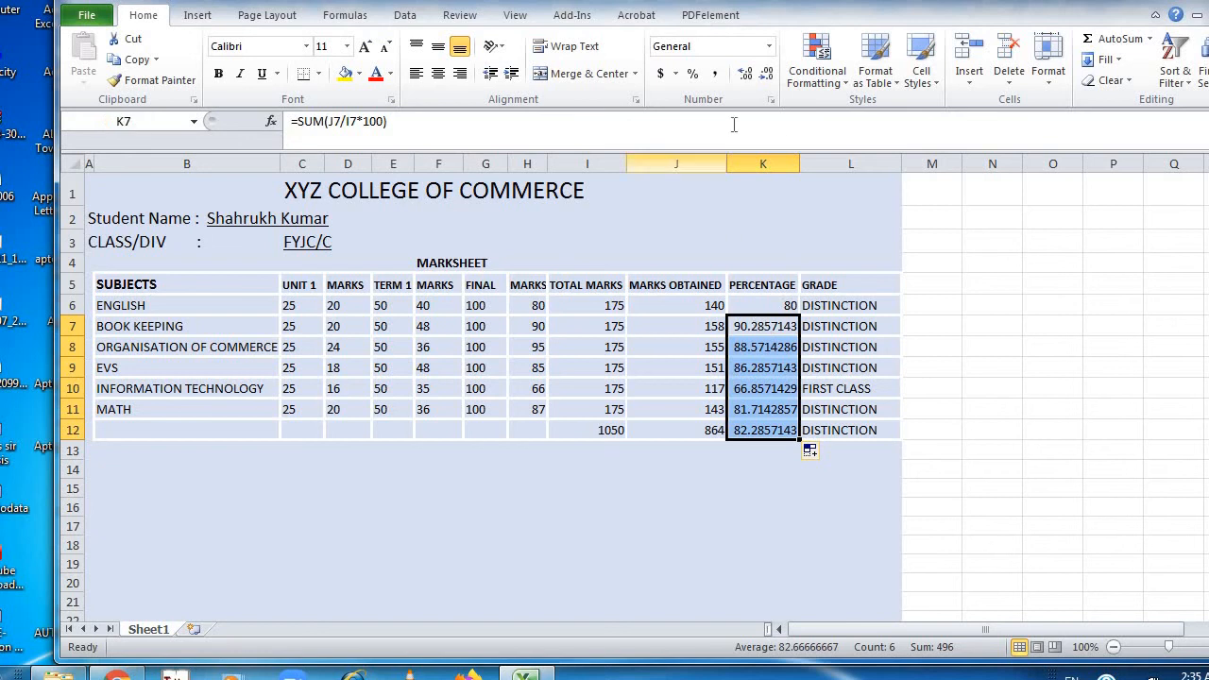
click(767, 76)
click(767, 76)
click(767, 75)
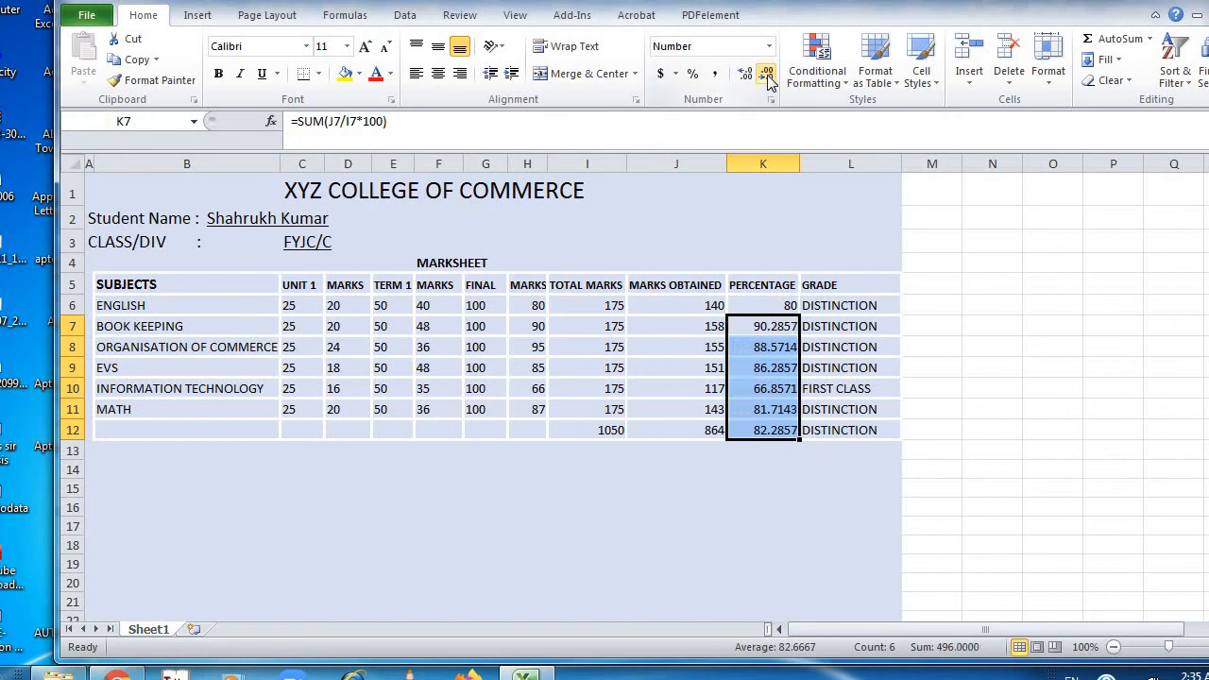
click(768, 76)
click(767, 76)
click(767, 76)
click(767, 76)
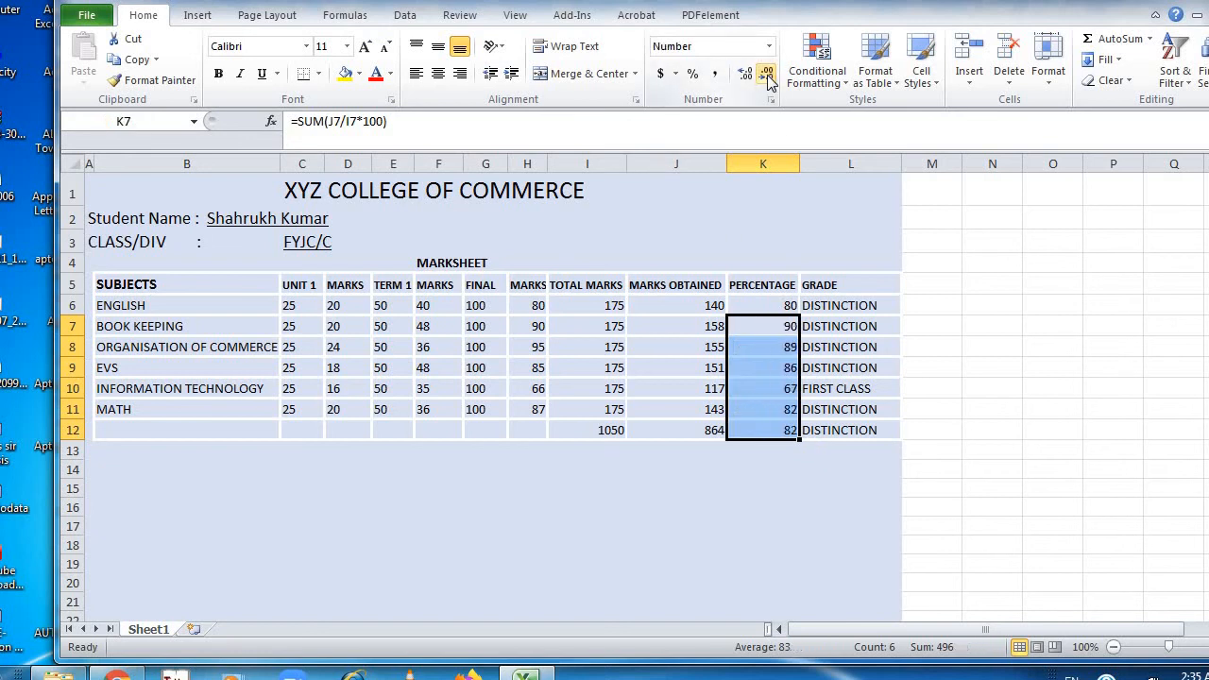
Step: Check the English grade formula in L6 against the percentage in K6, and set the English final marks in H6 to 40
click(833, 312)
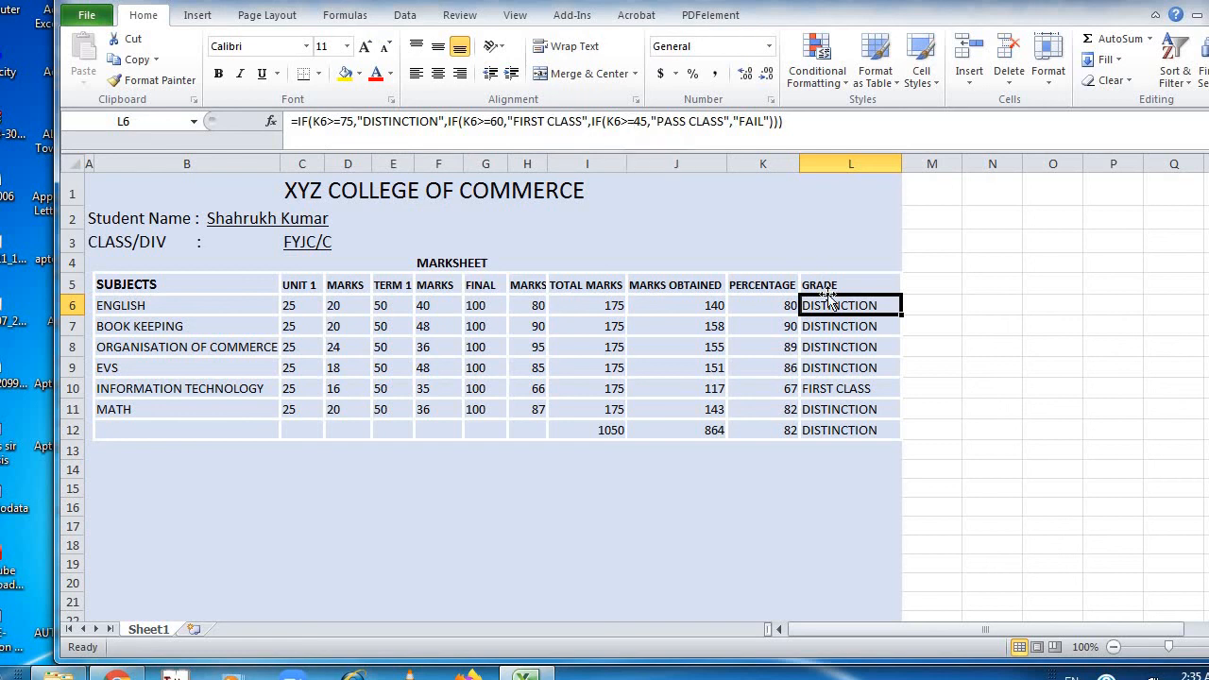
click(770, 307)
click(833, 306)
click(771, 305)
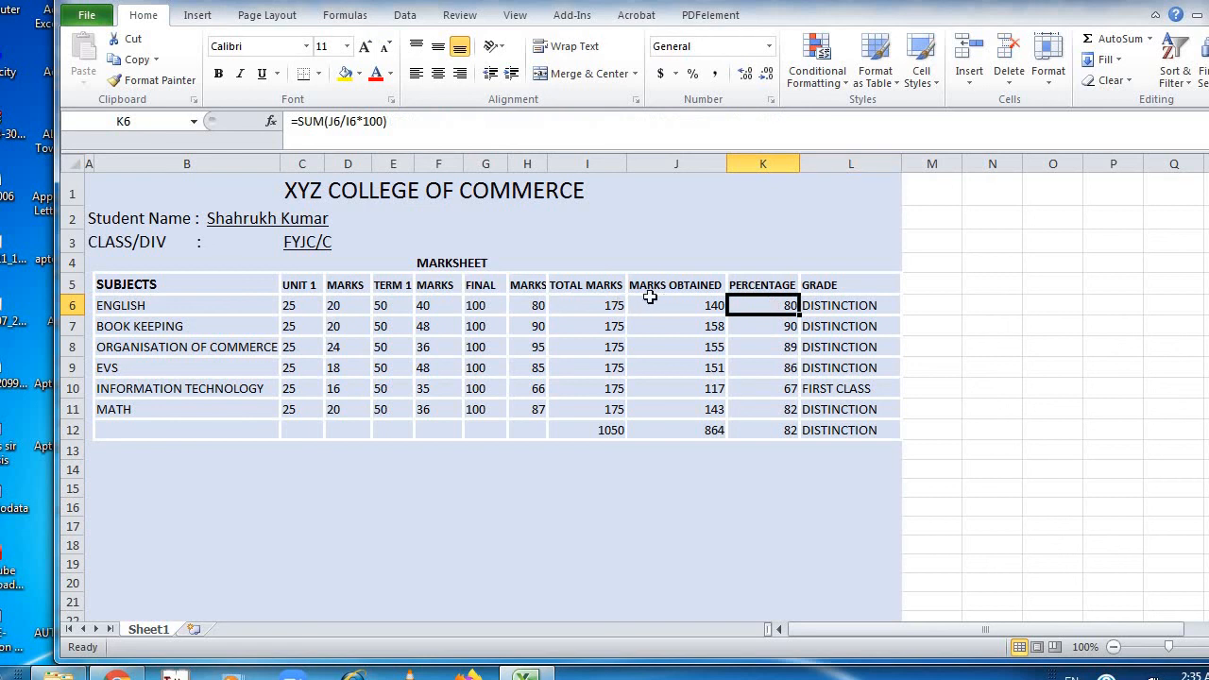
click(537, 307)
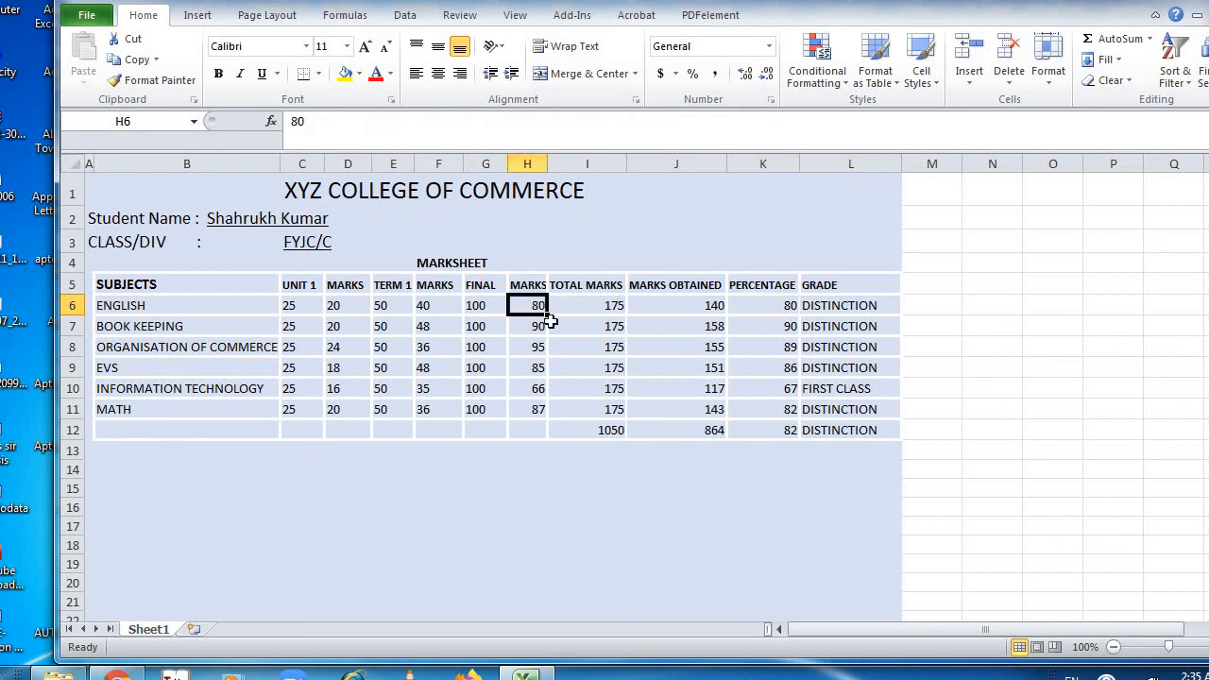
text(40)
key(Return)
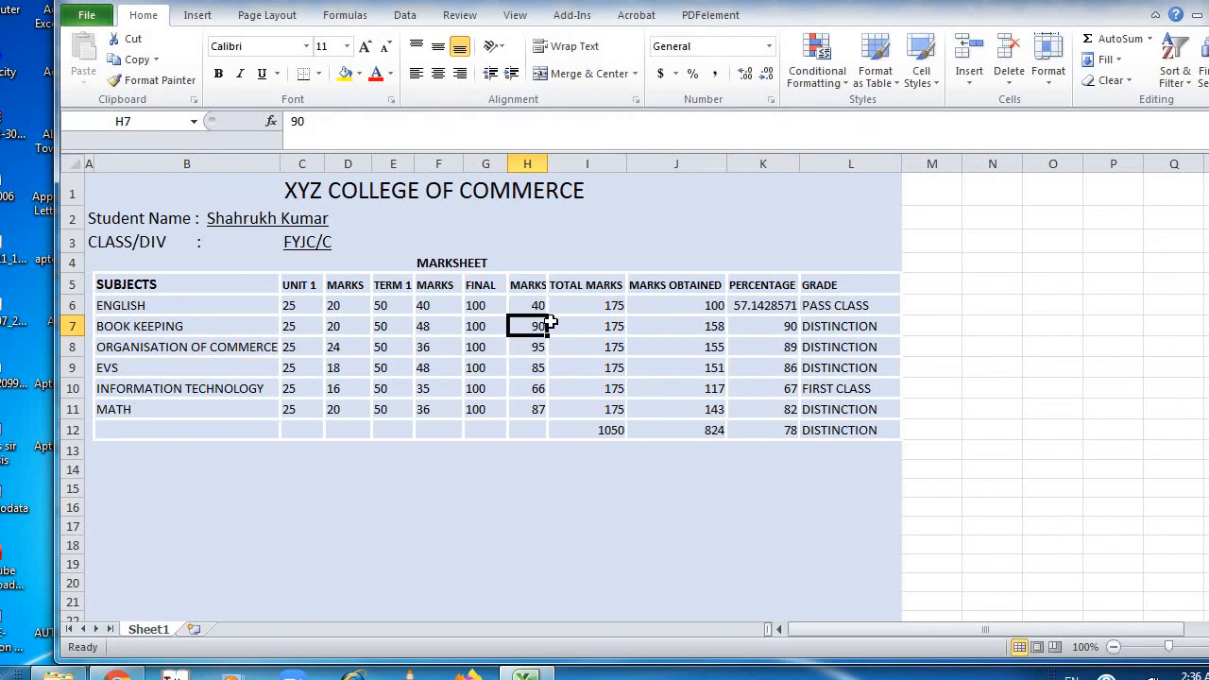
Step: Remove all decimal places from the English percentage in K6
click(748, 306)
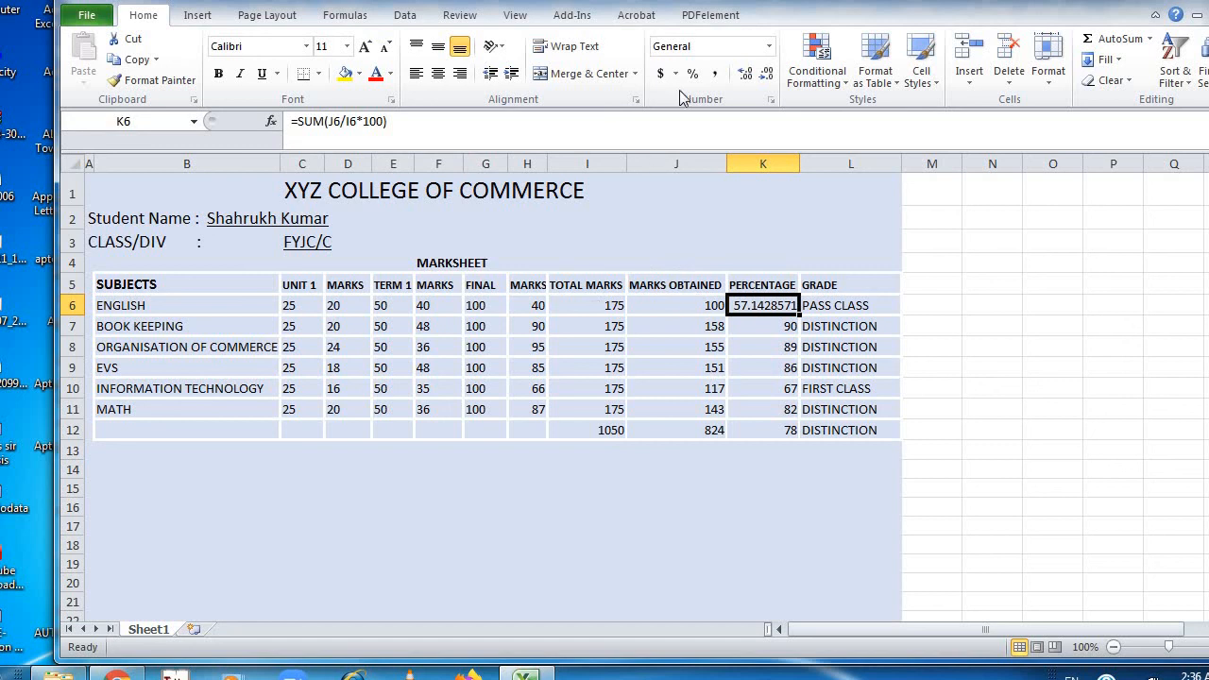
click(765, 73)
click(765, 74)
click(765, 74)
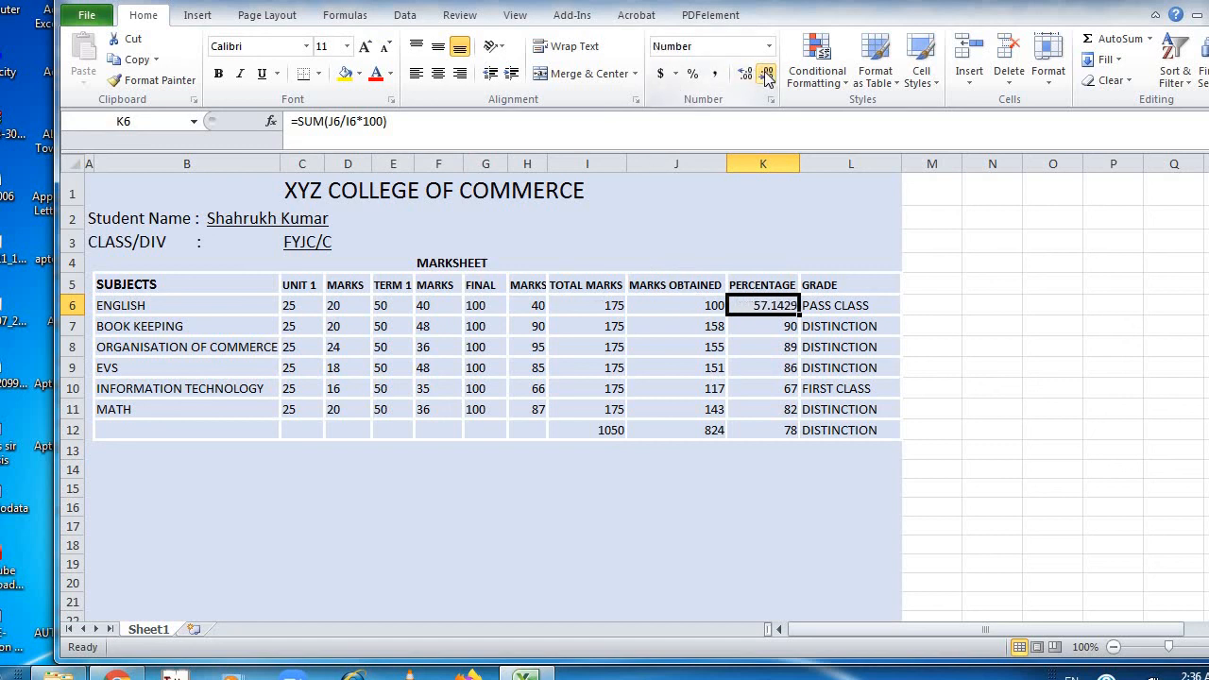
click(766, 73)
click(766, 73)
click(766, 73)
click(766, 74)
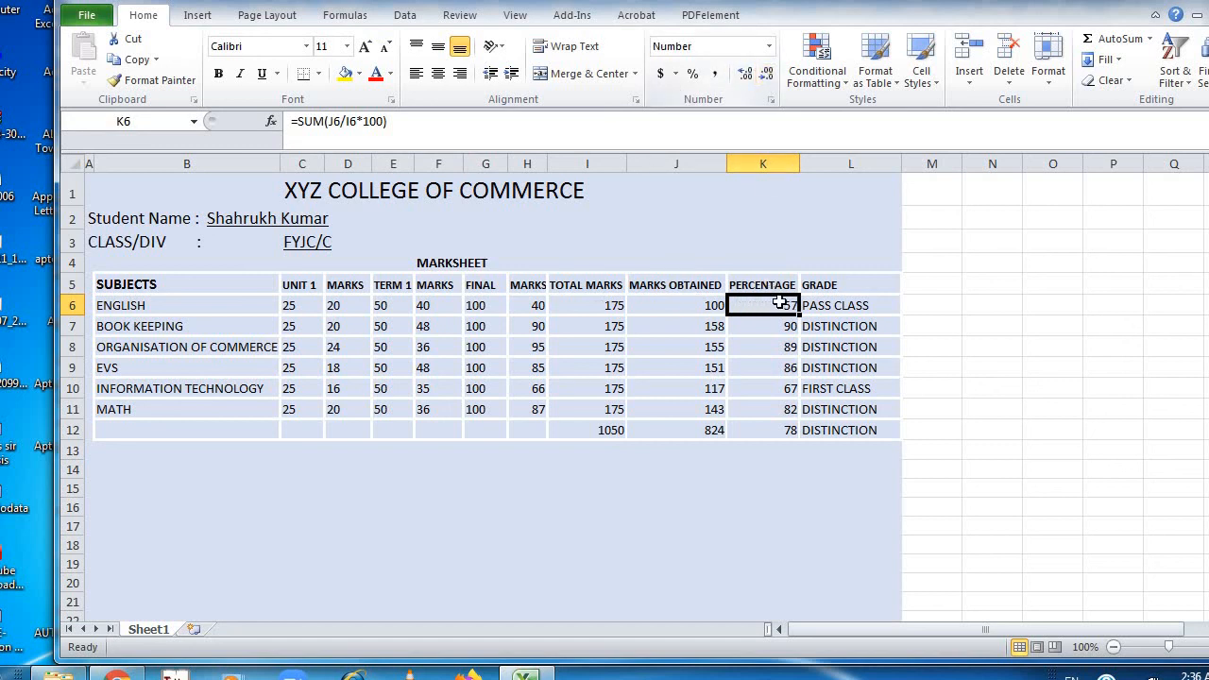